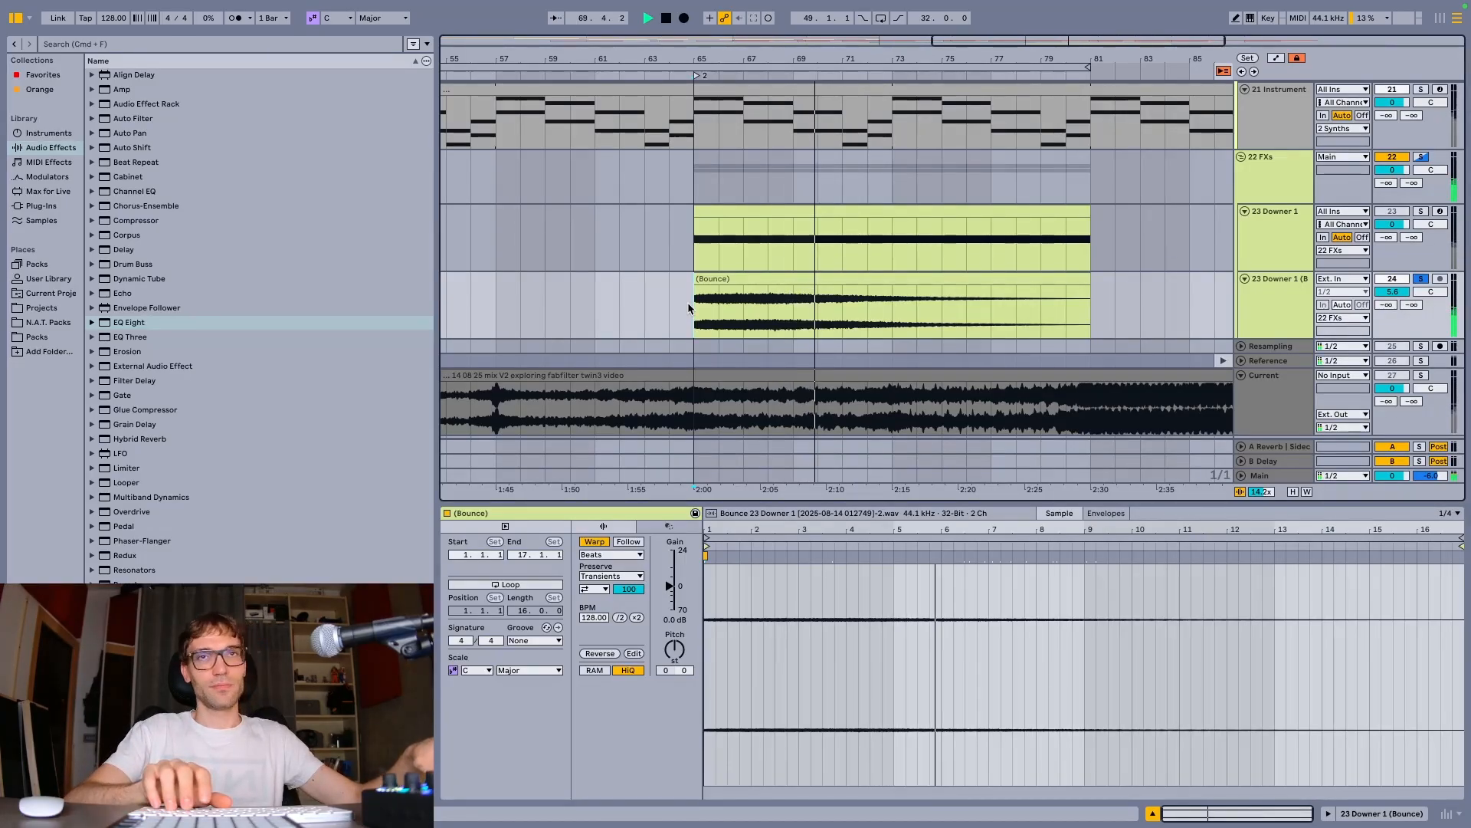
Play back the 23 Downer 1 bounce, first on its own and in context with the other tracks.
key("space")
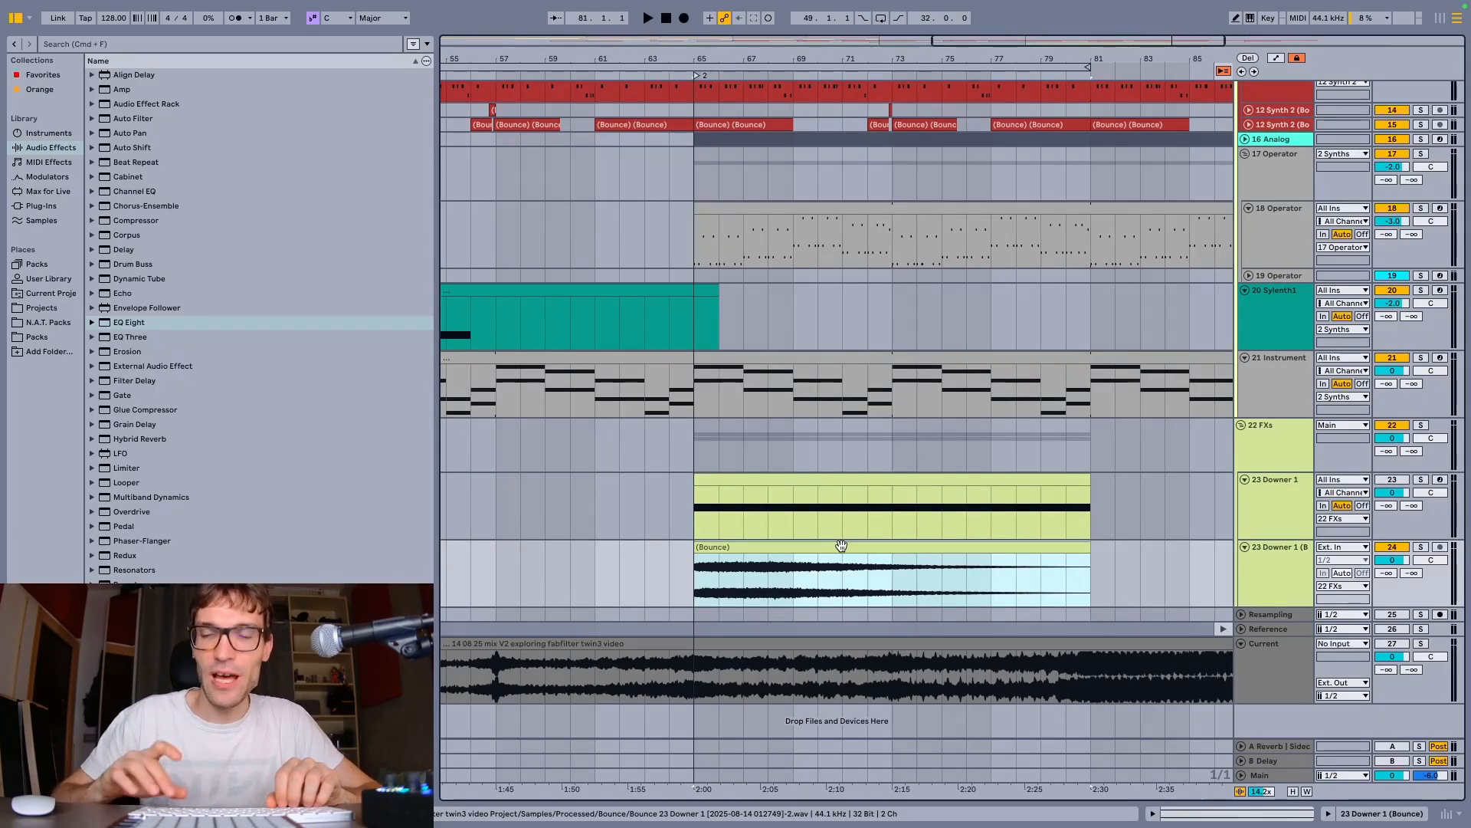
key("space")
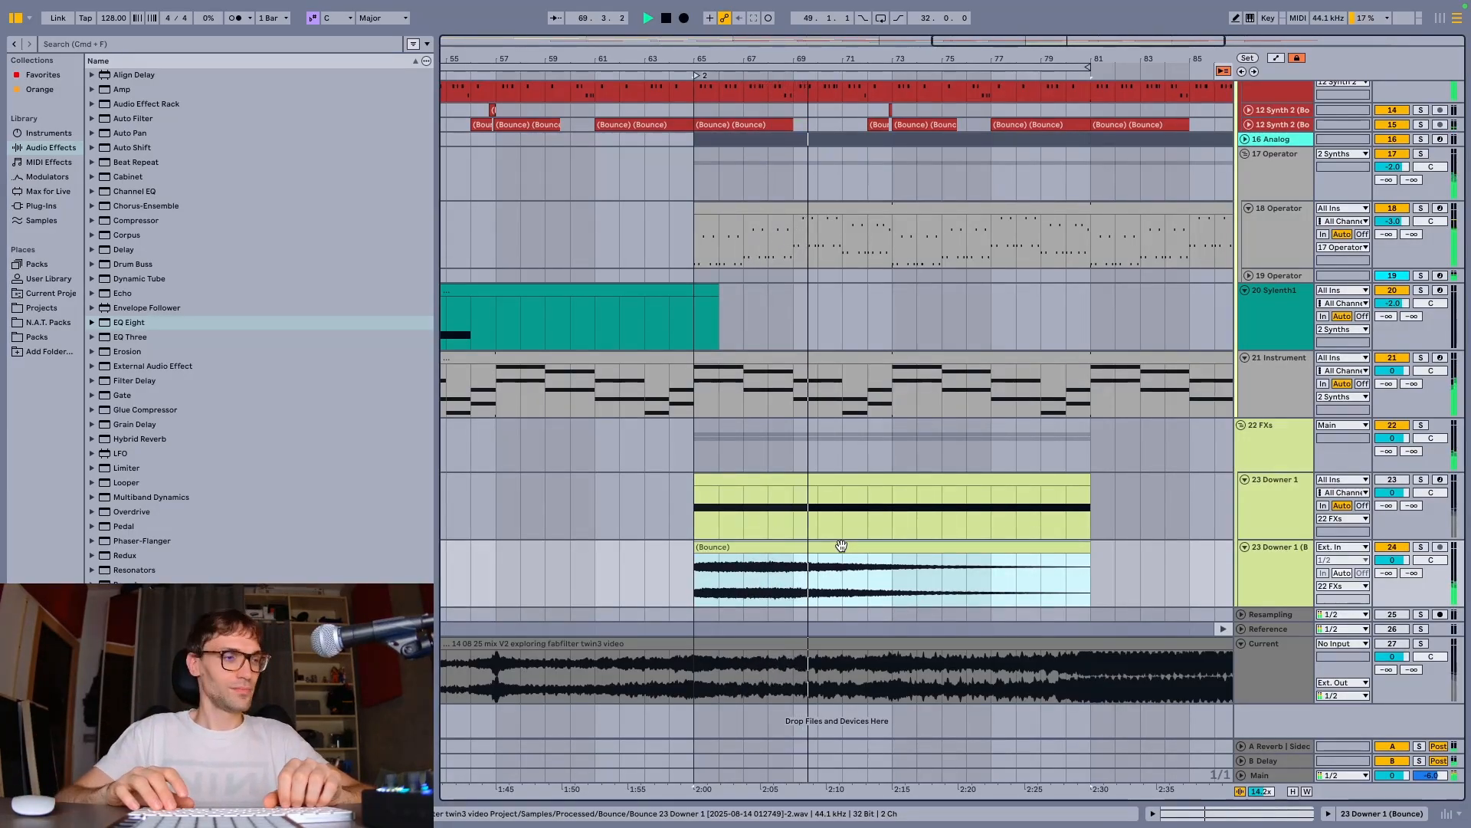
key("space")
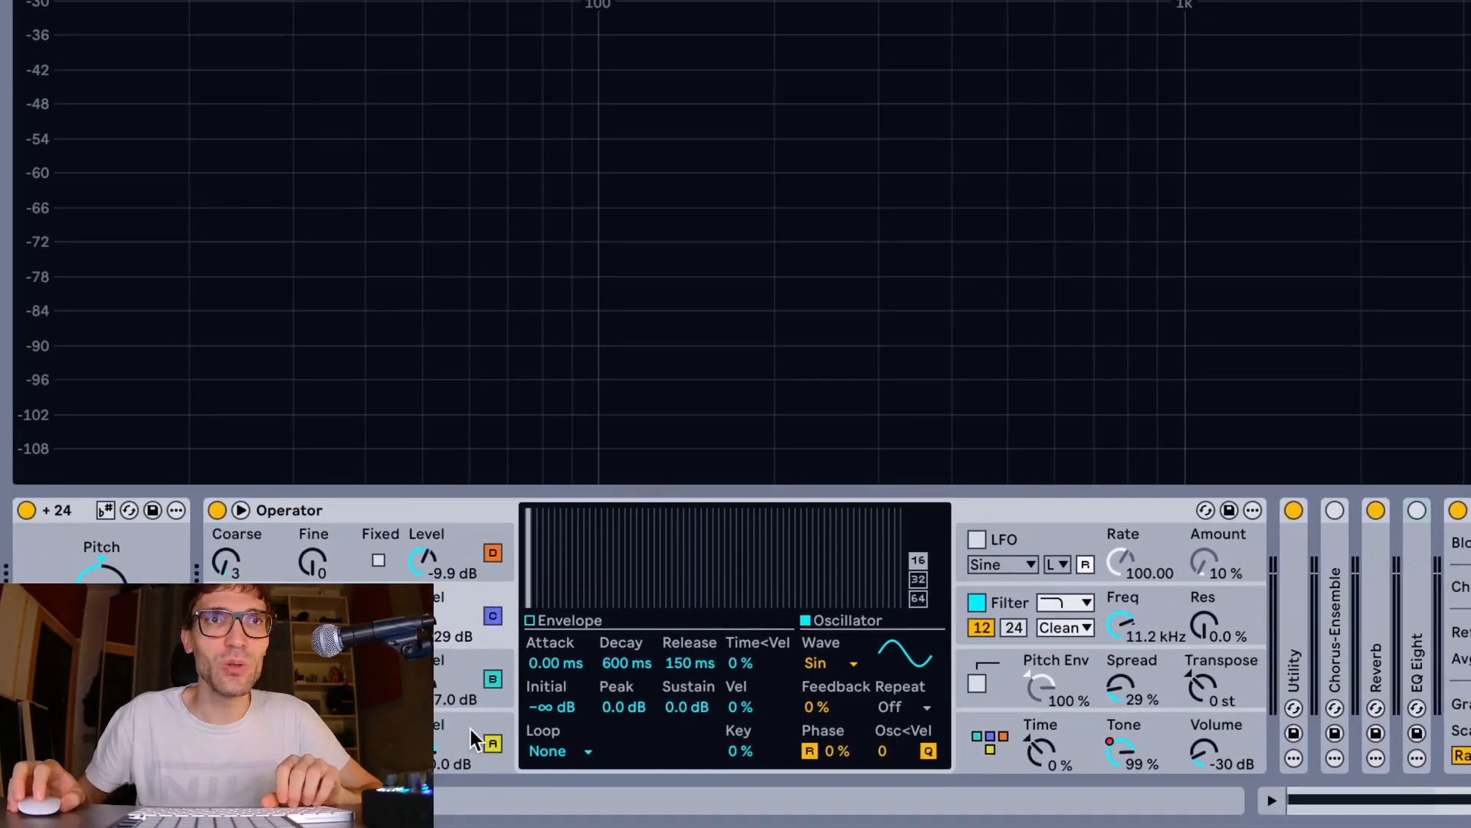
Inspect Operator's oscillators A to D one by one and show the global settings with the algorithm routing.
left_click(470, 728)
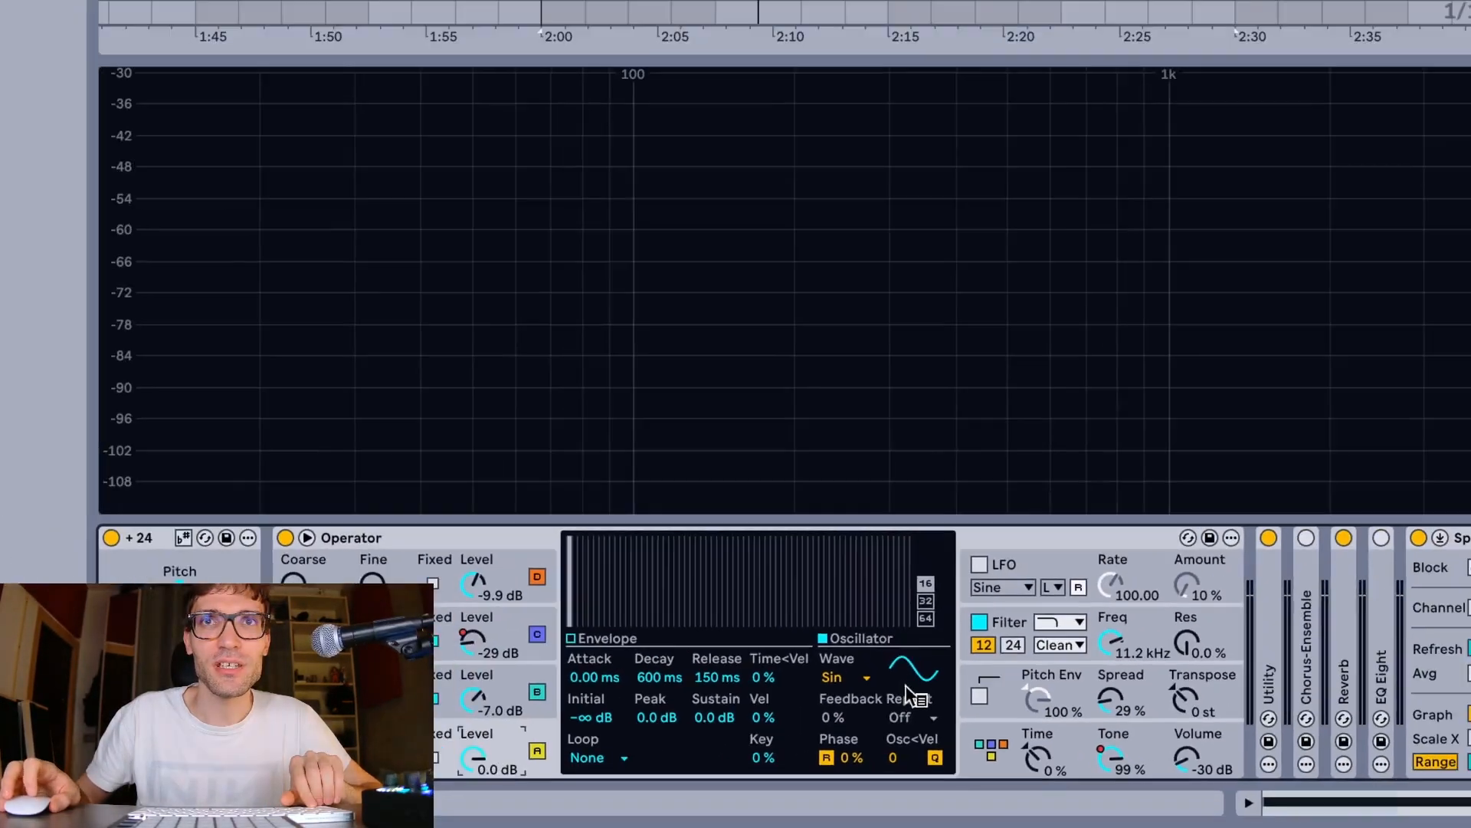
left_click(509, 689)
left_click(513, 638)
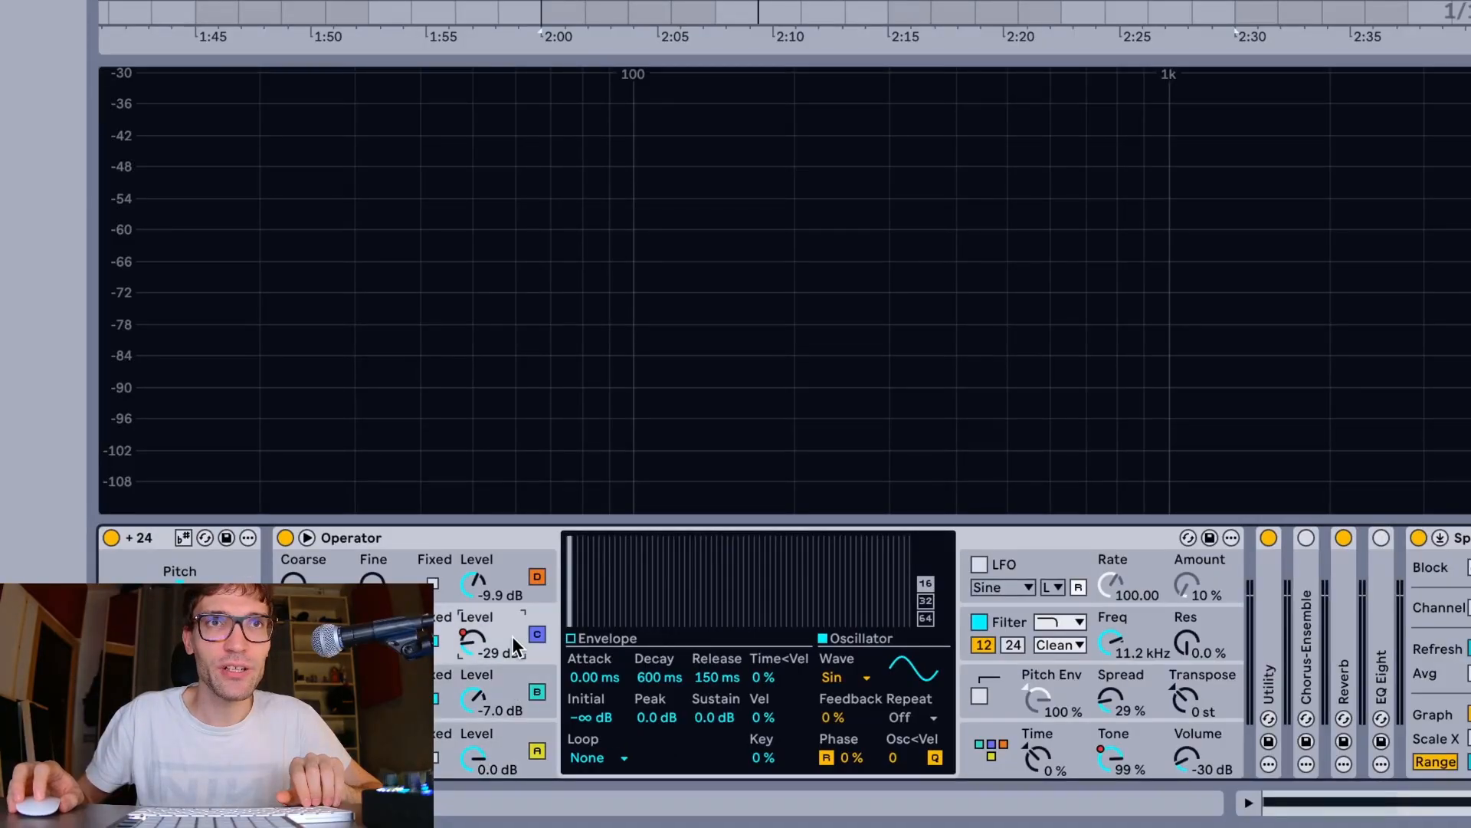
left_click(507, 584)
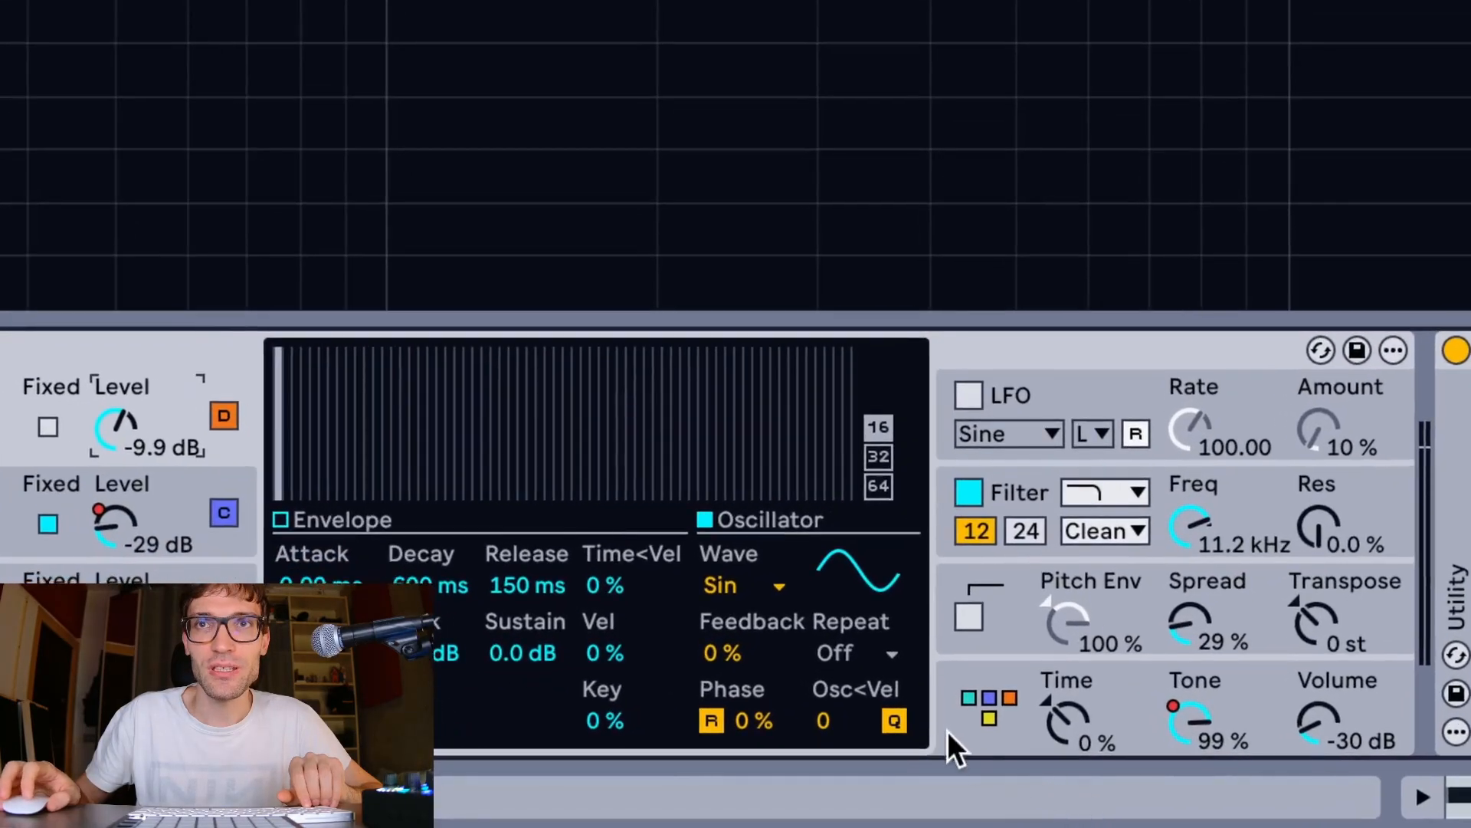
left_click(975, 715)
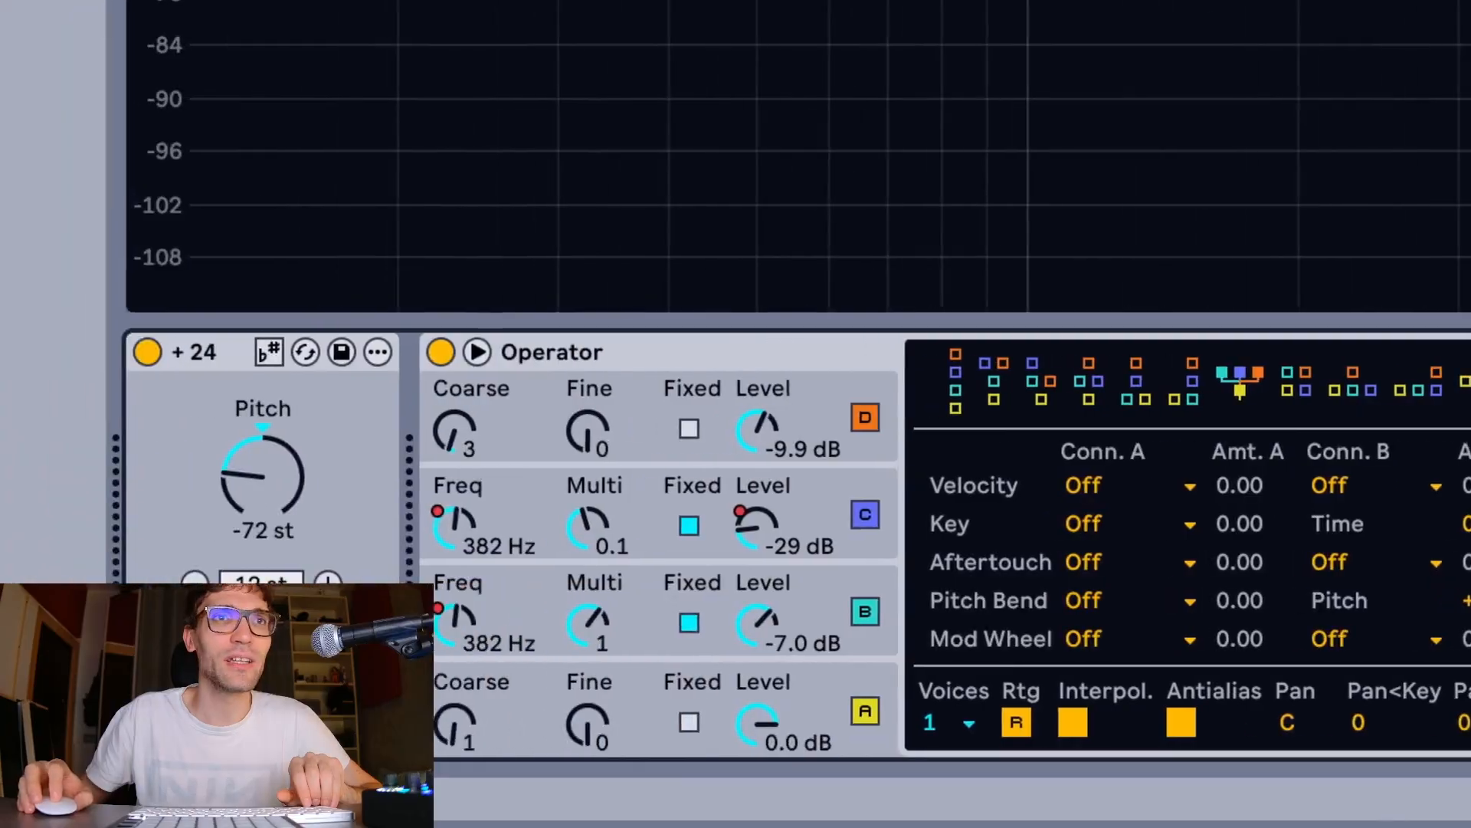
Review carrier oscillator A and the settings of modulators B, C and D that feed into it.
left_click(1005, 688)
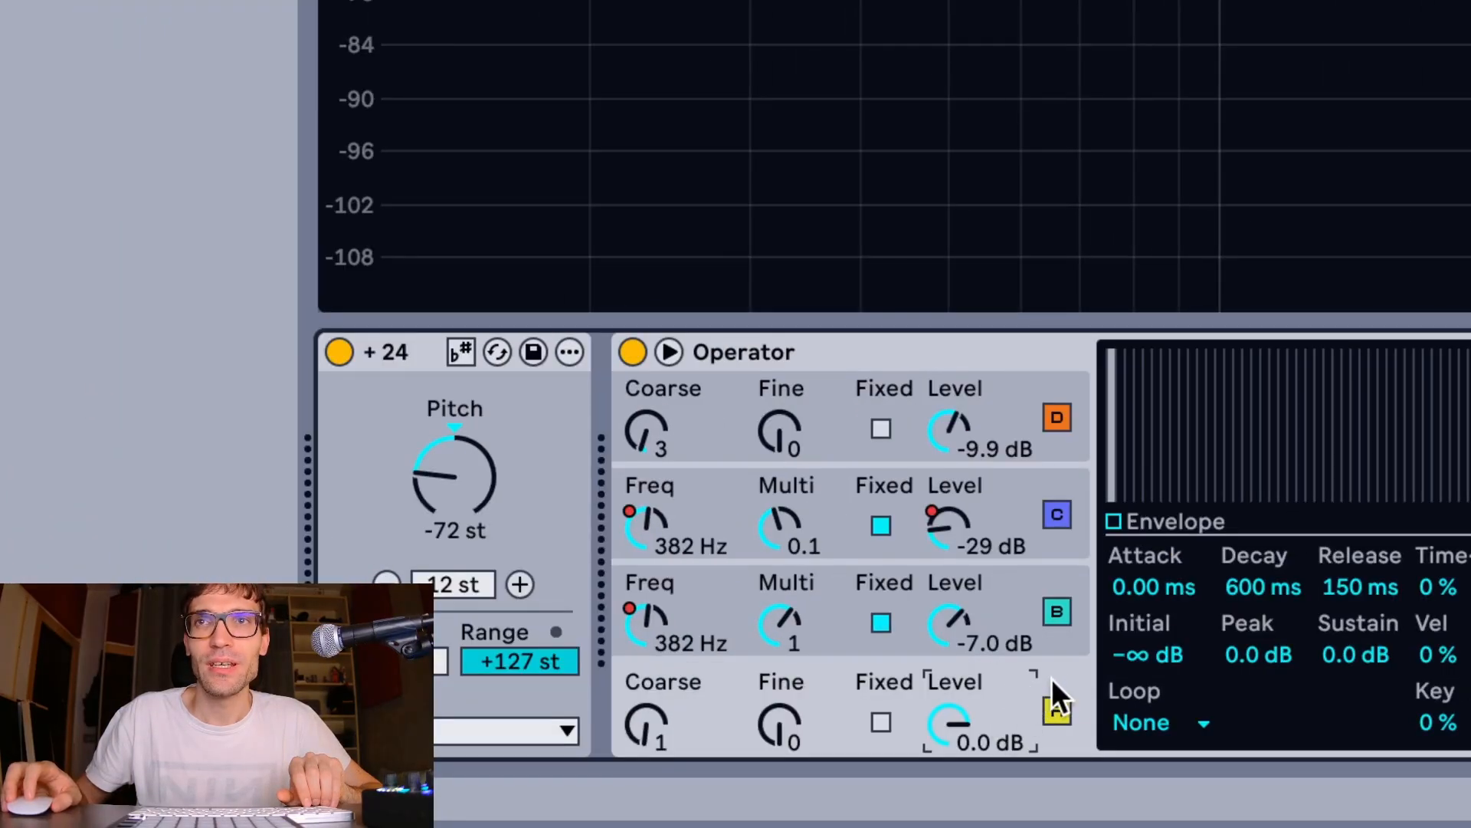
left_click(1061, 652)
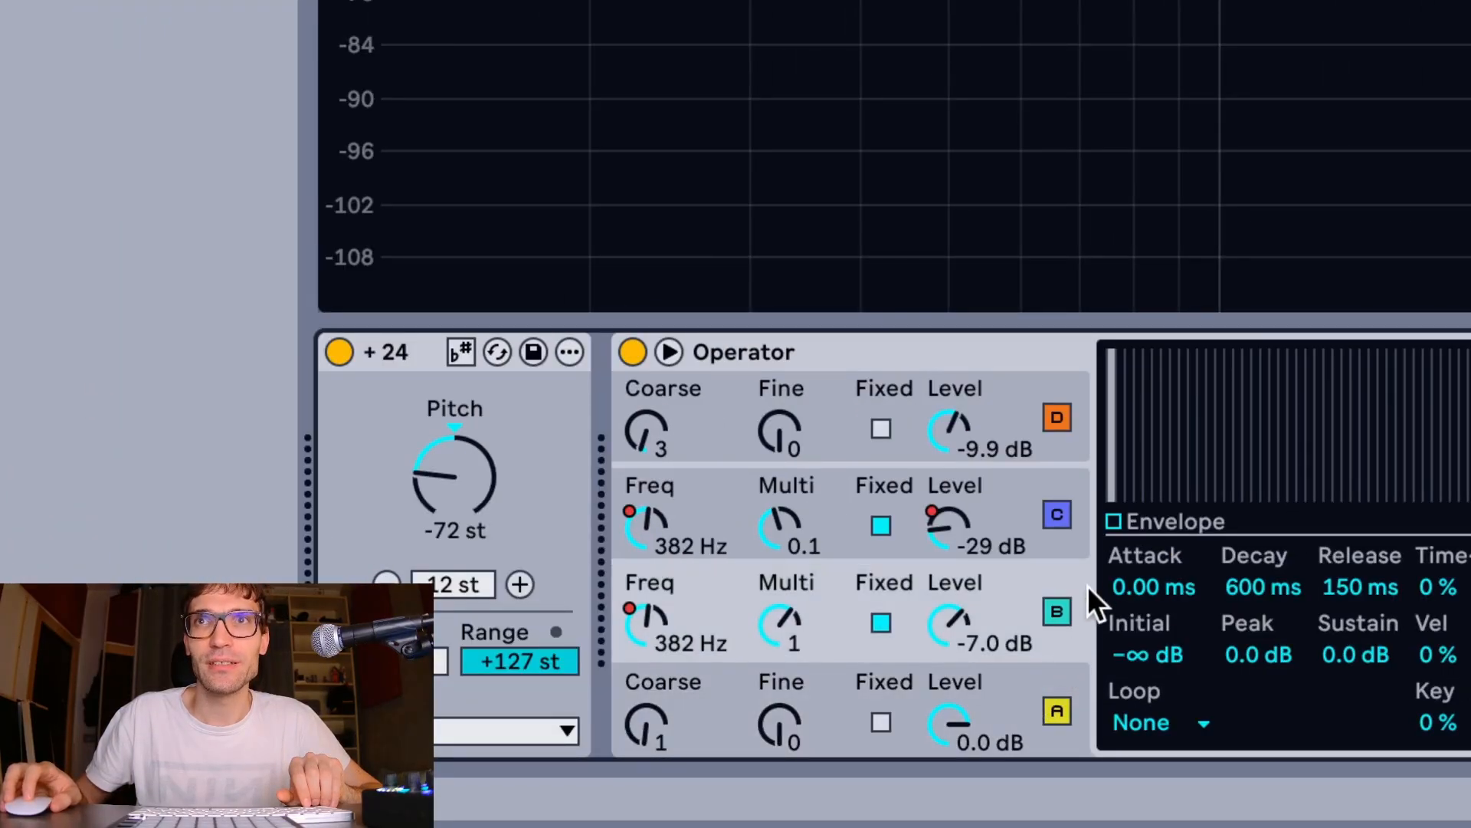
left_click(1073, 551)
left_click(1064, 454)
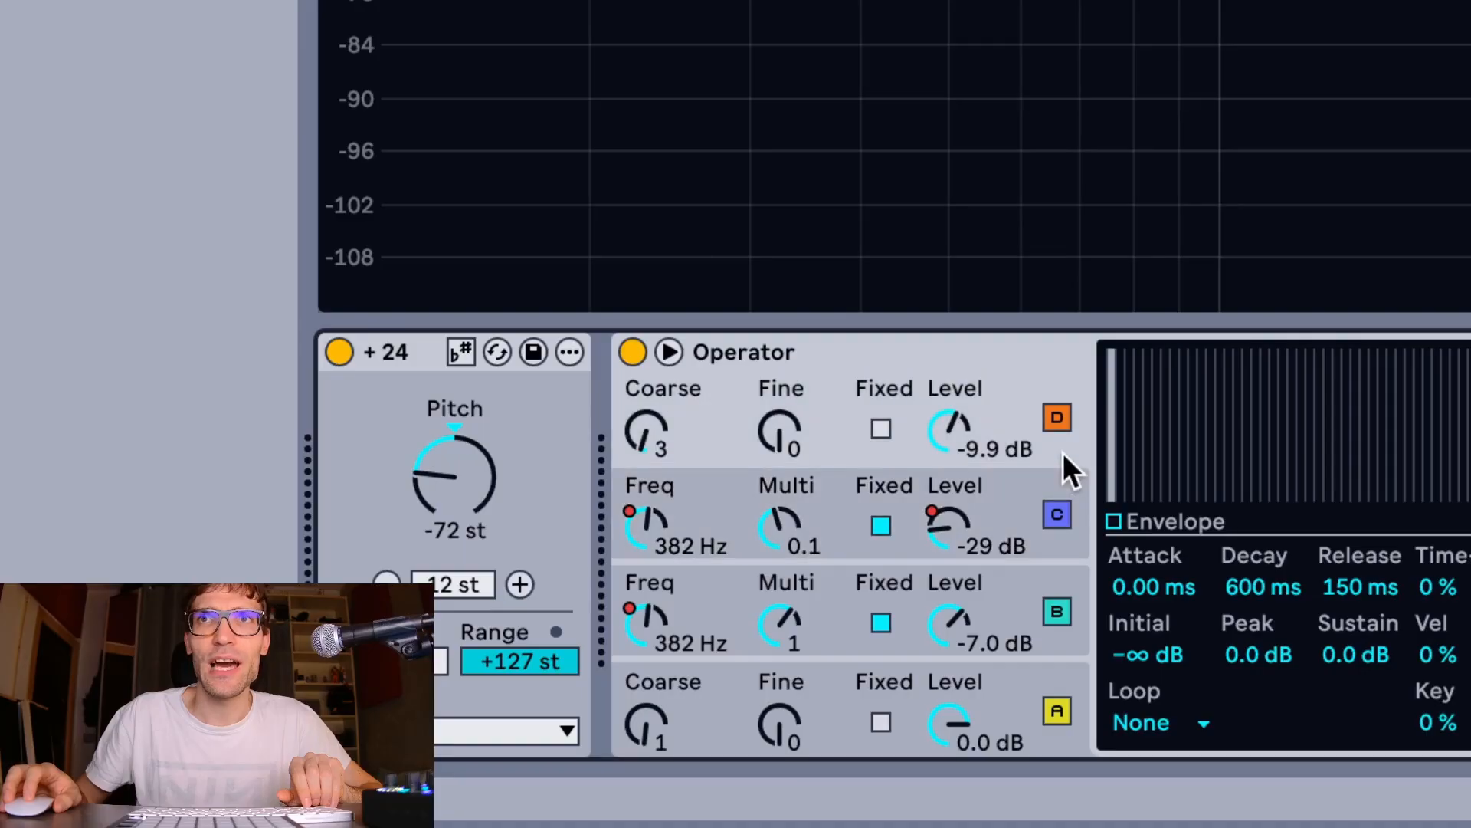
left_click(1075, 617)
left_click(1072, 542)
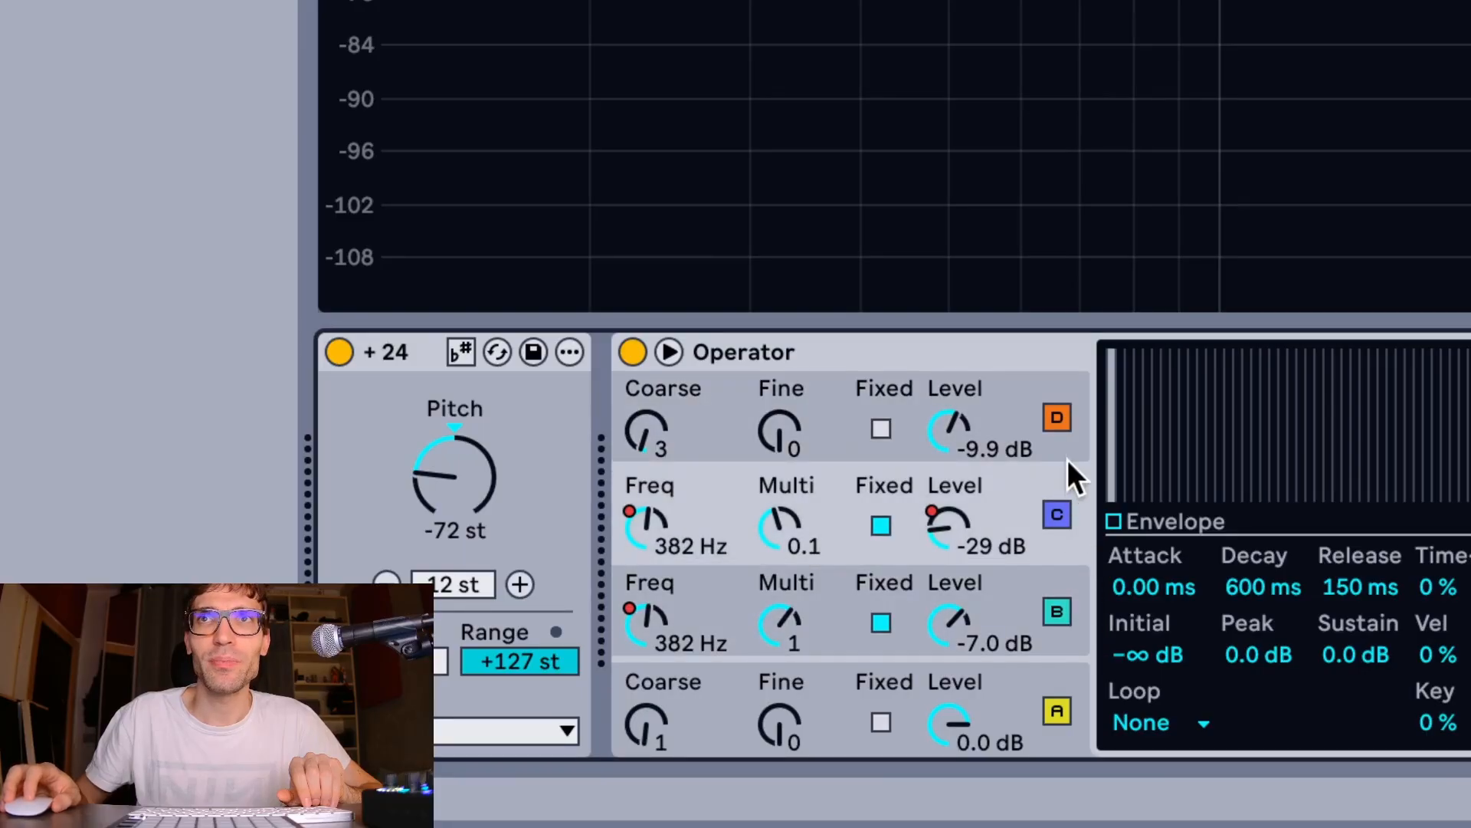
left_click(1067, 452)
left_click(1081, 613)
left_click(1067, 540)
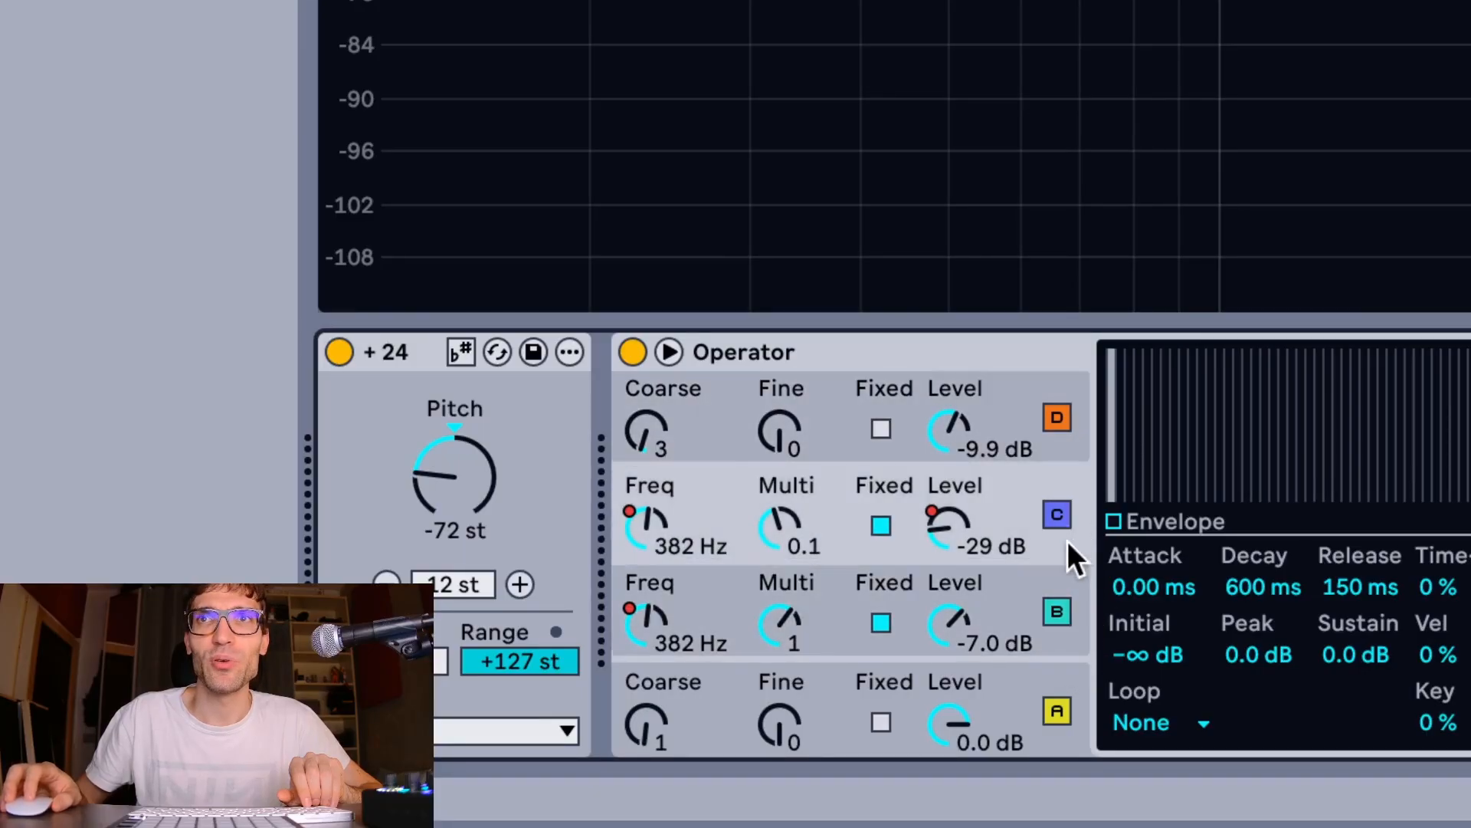
left_click(1074, 452)
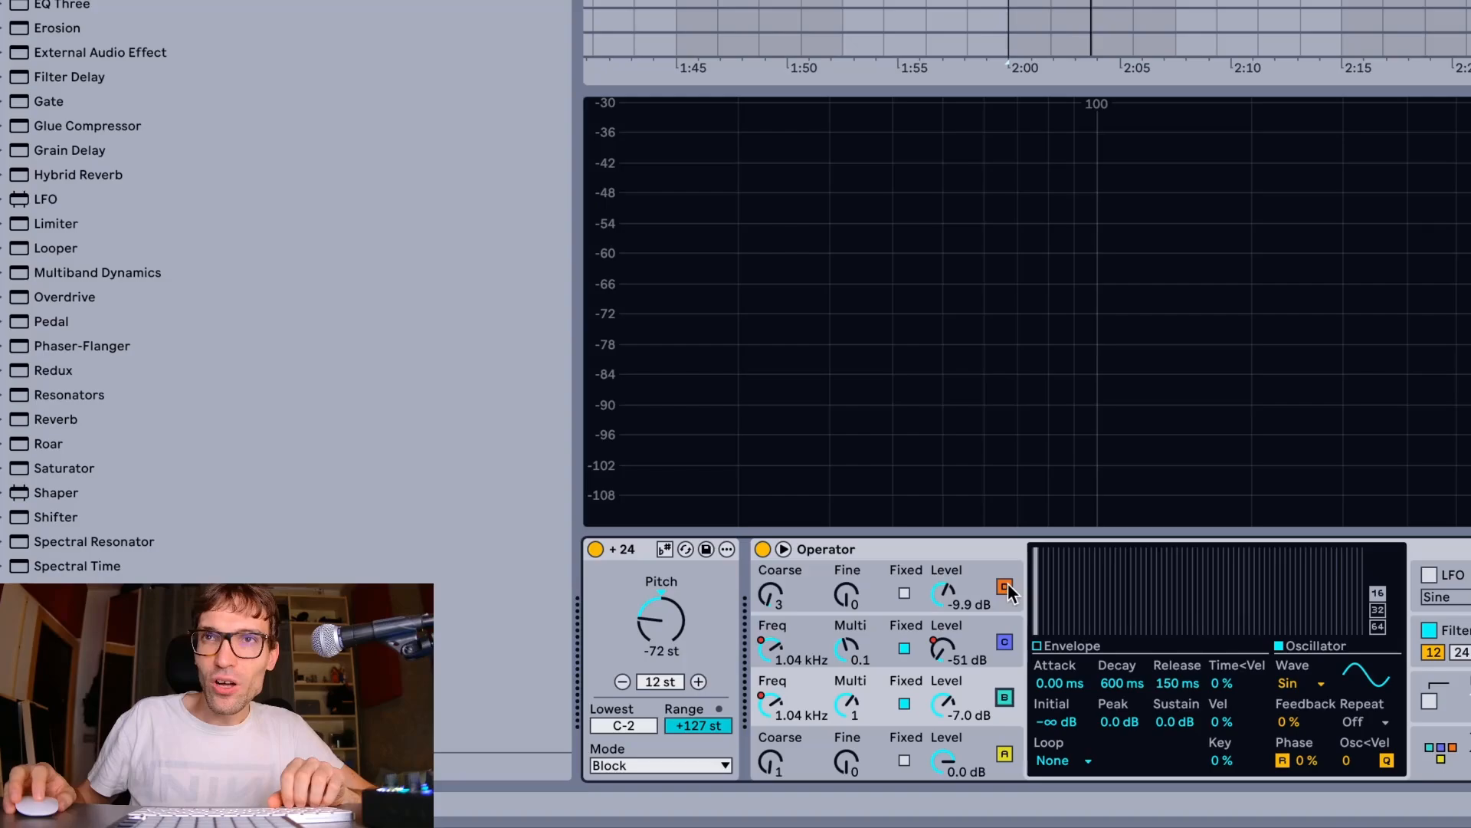
Turn off Operator's oscillators D, C and B, play oscillator A alone and bypass the +24 Pitch device.
left_click(1005, 586)
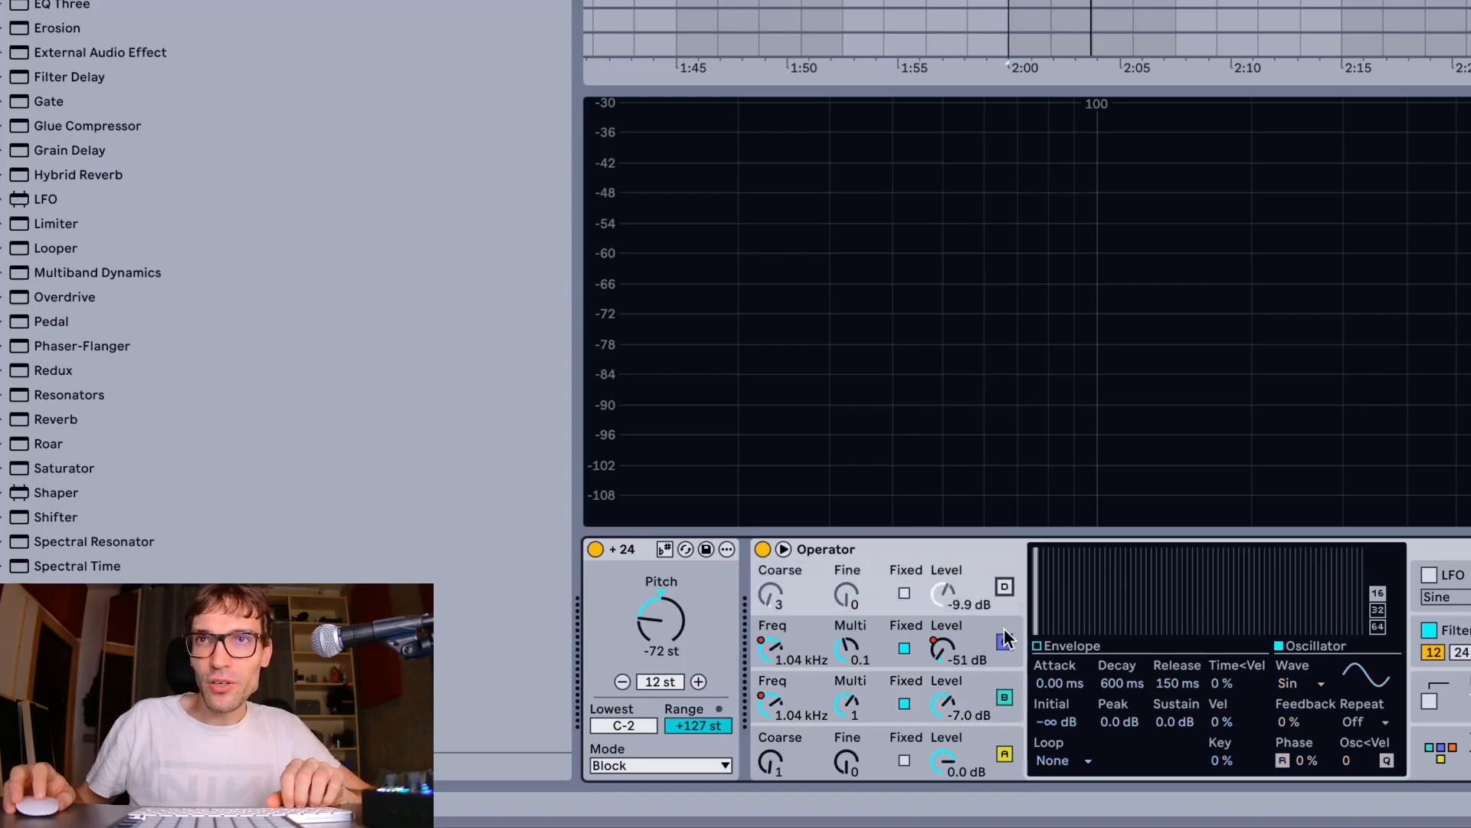
left_click(1005, 641)
left_click(1004, 697)
left_click(986, 739)
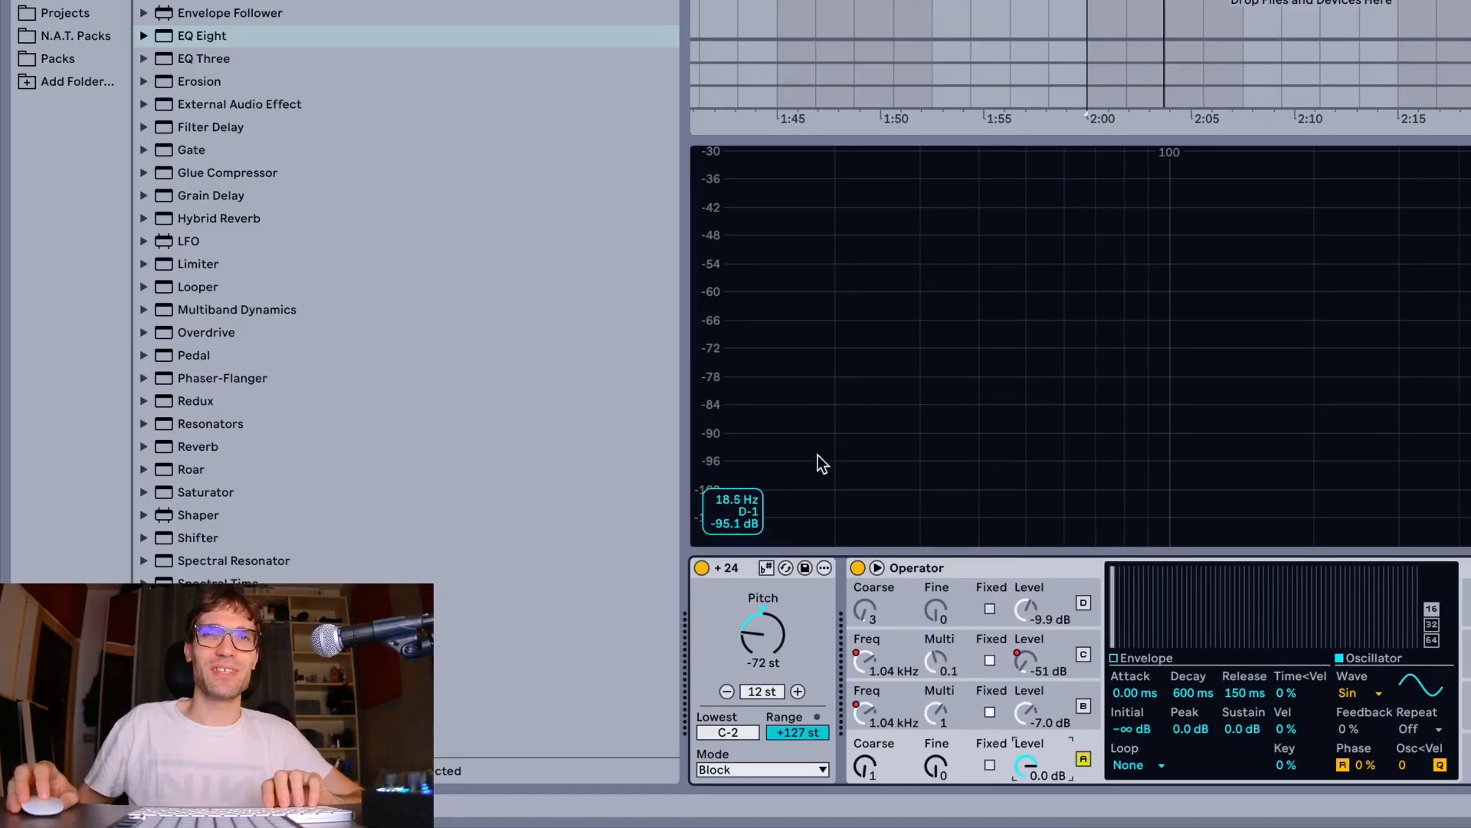
key("space")
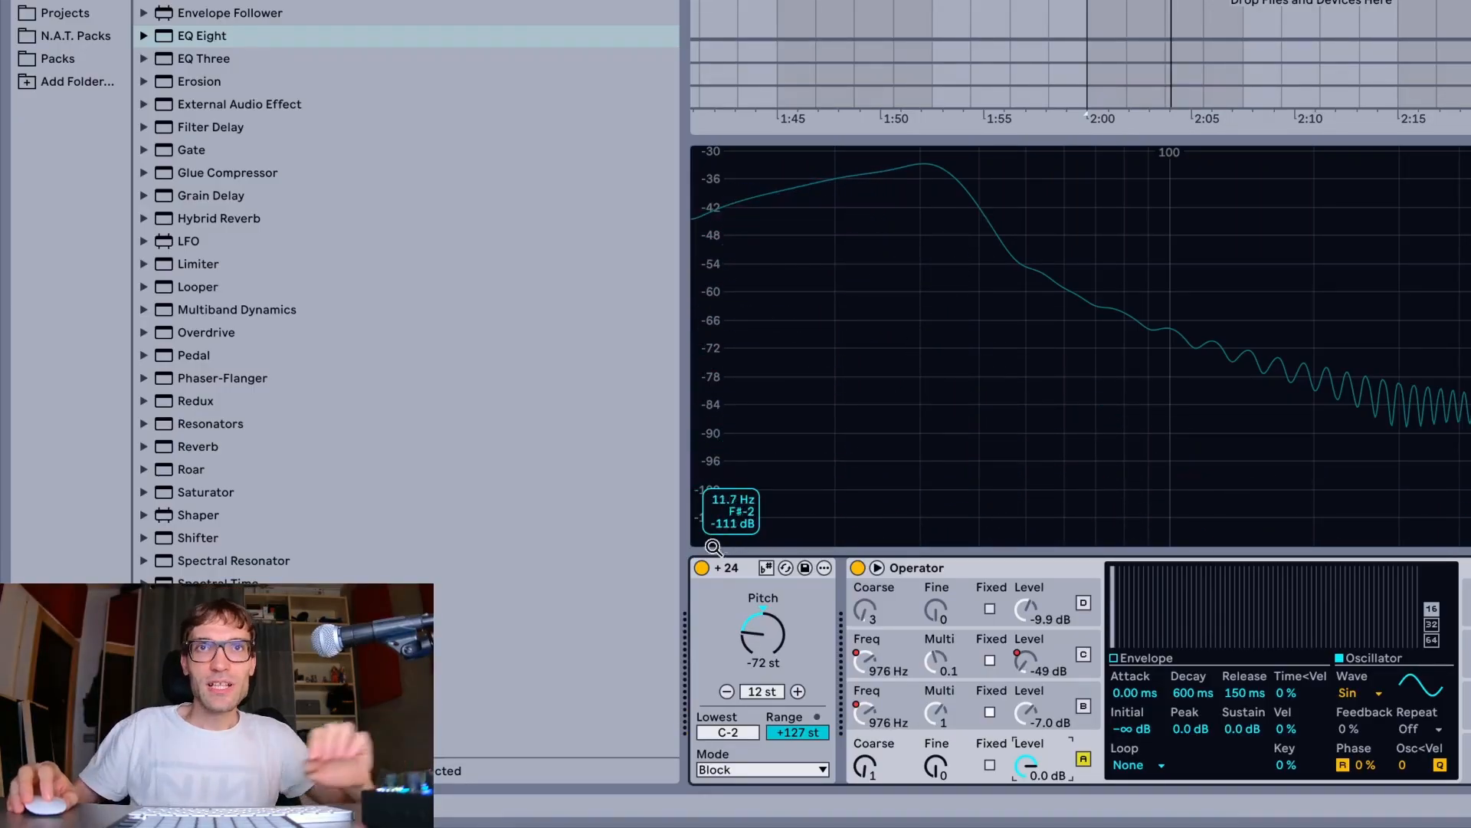
left_click(701, 568)
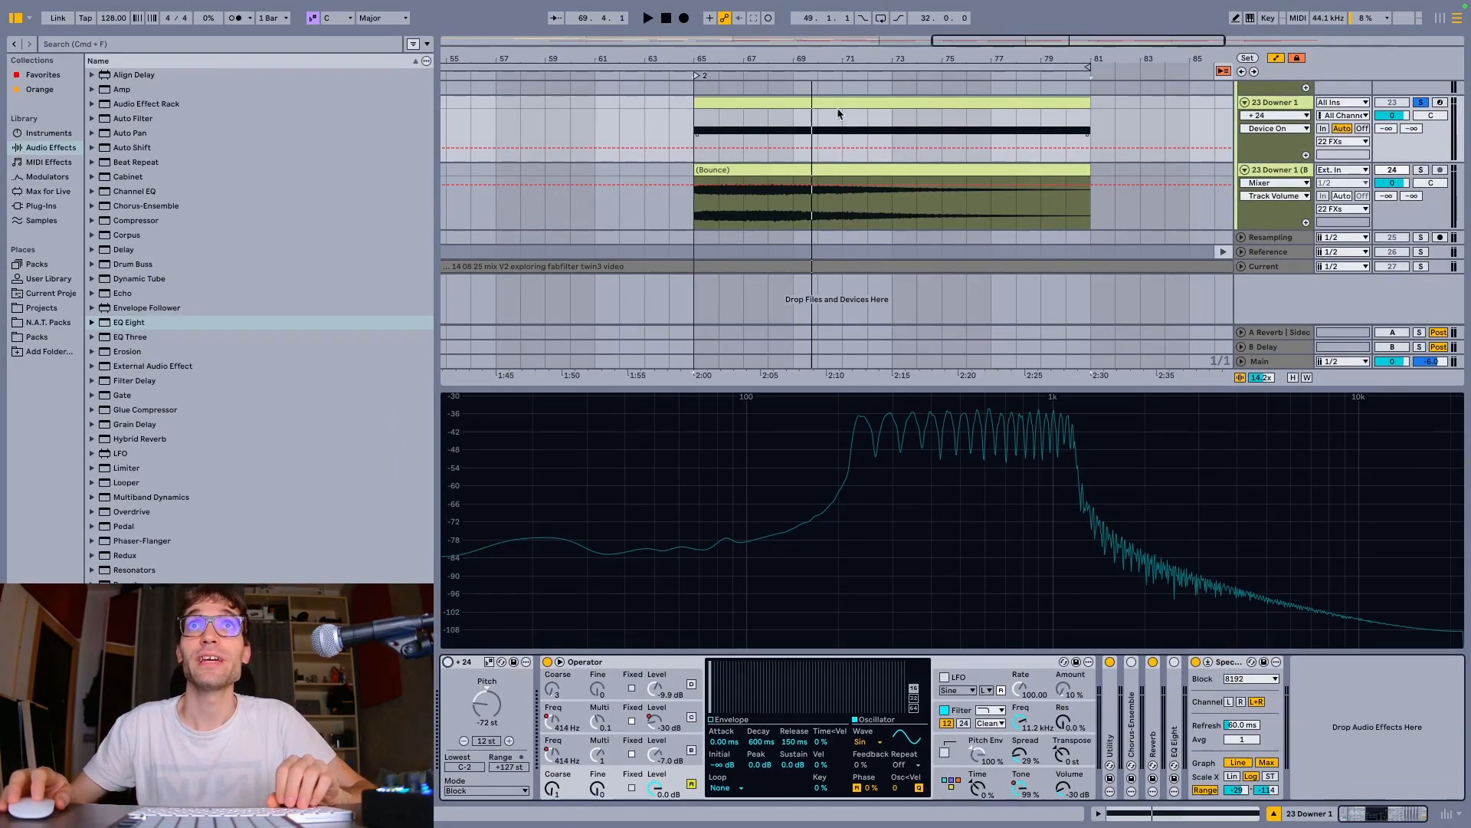
Open the 23 Downer 1 MIDI clip, show its MIDI Ctrl Pitch Bend envelope and play it.
left_click(837, 102)
key("a")
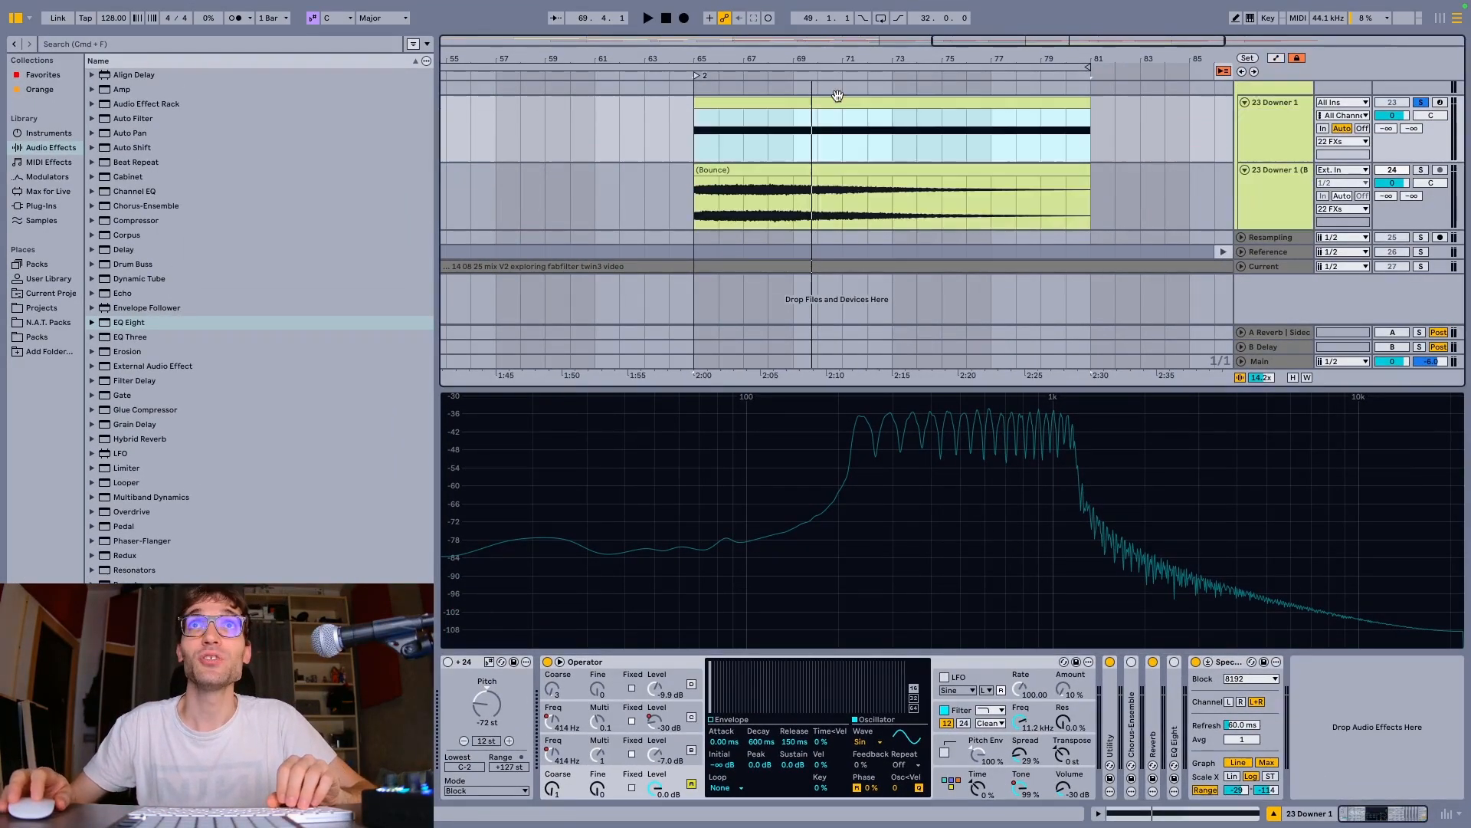
double_click(835, 101)
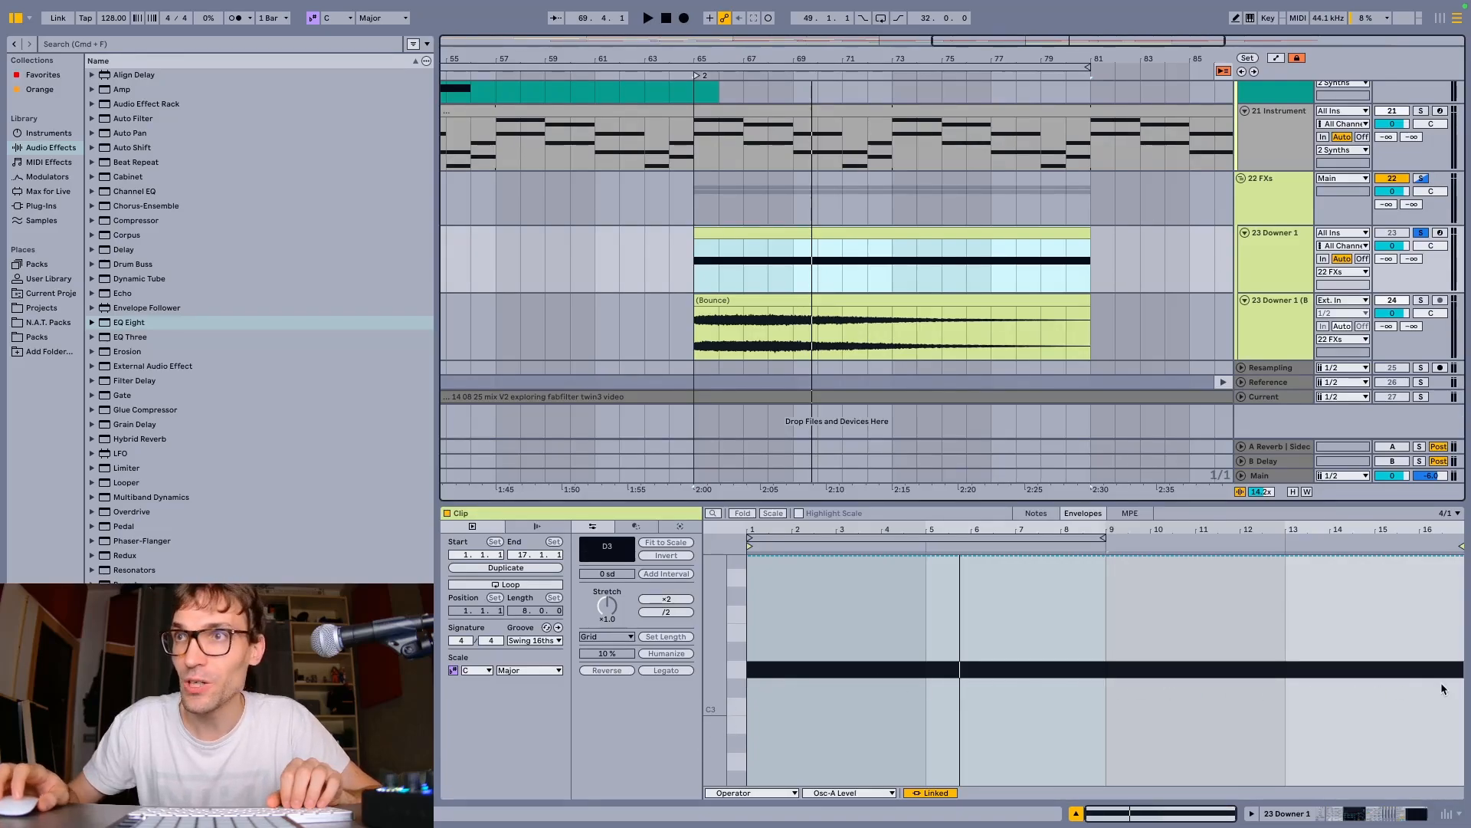
left_click(759, 794)
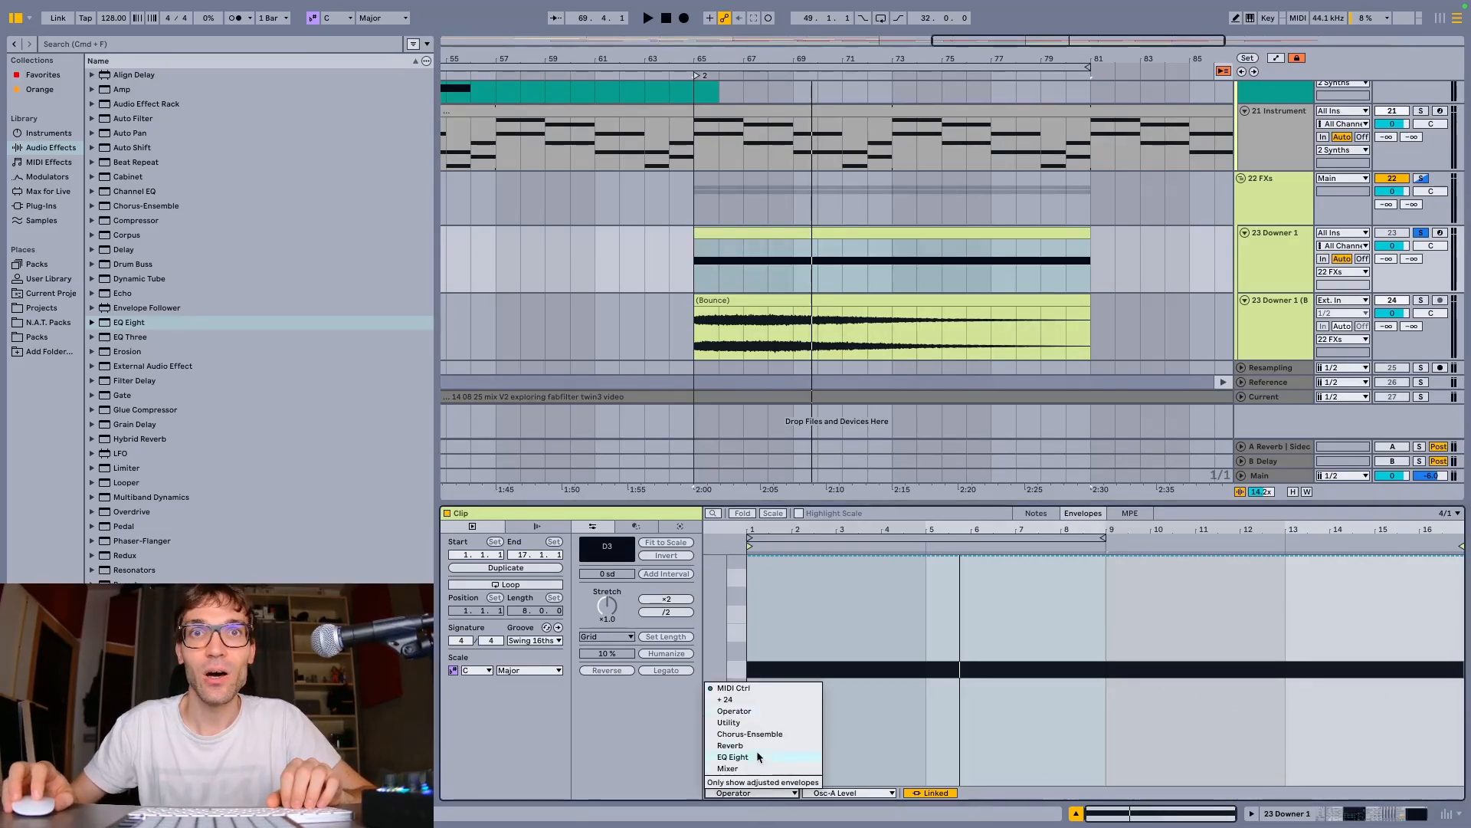
left_click(734, 688)
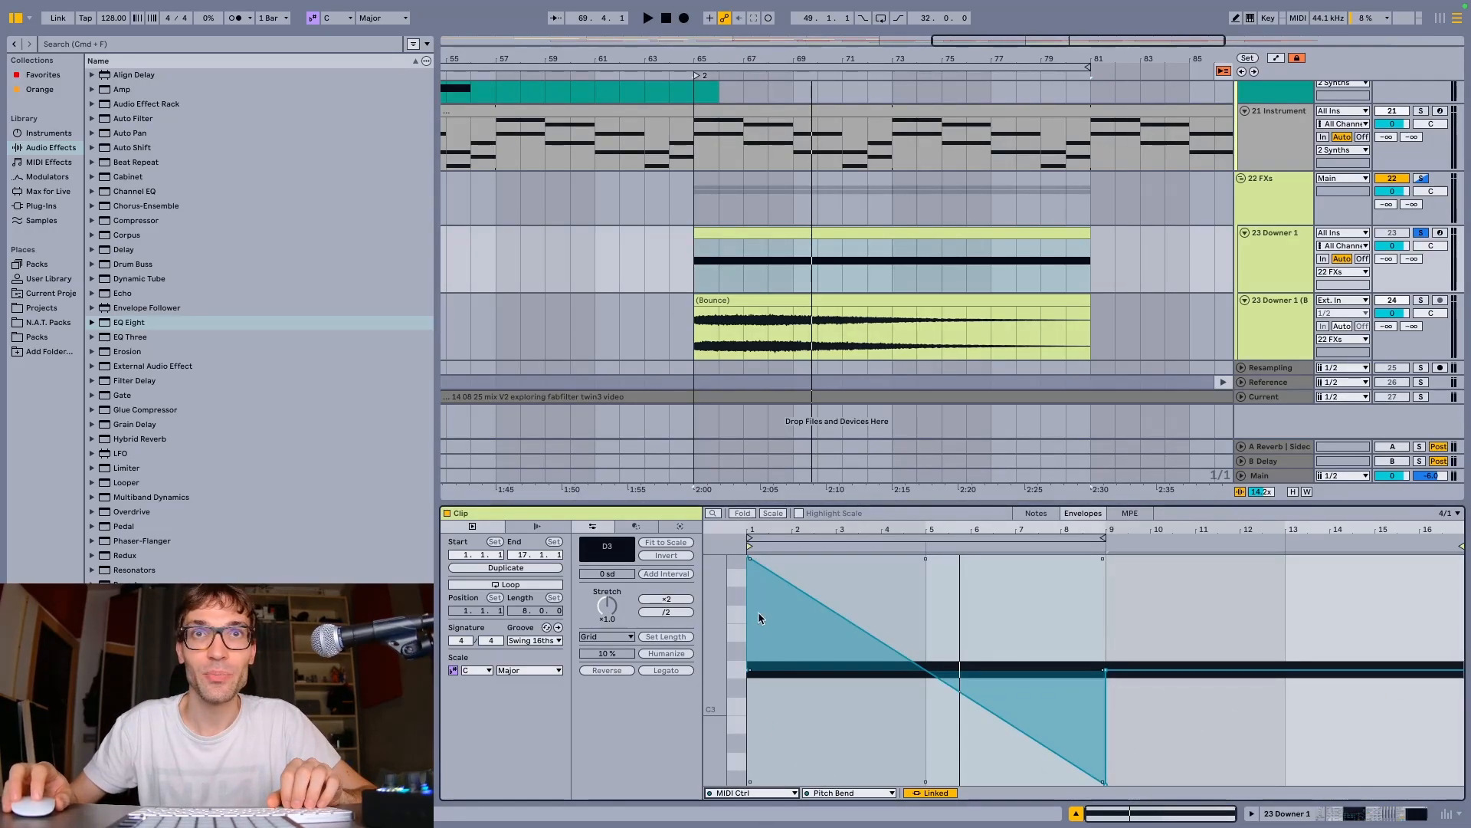
left_click(742, 235)
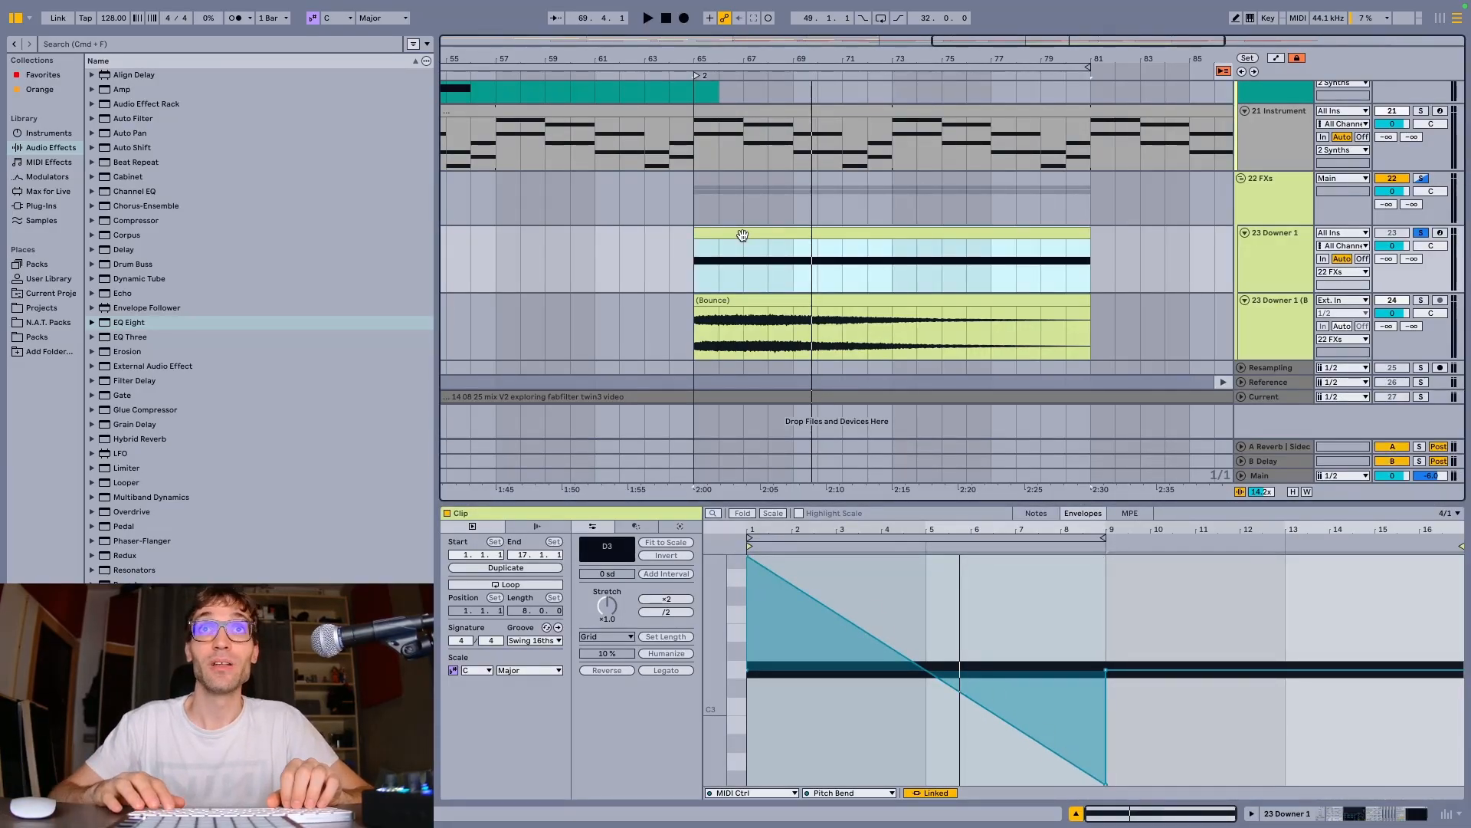
key("space")
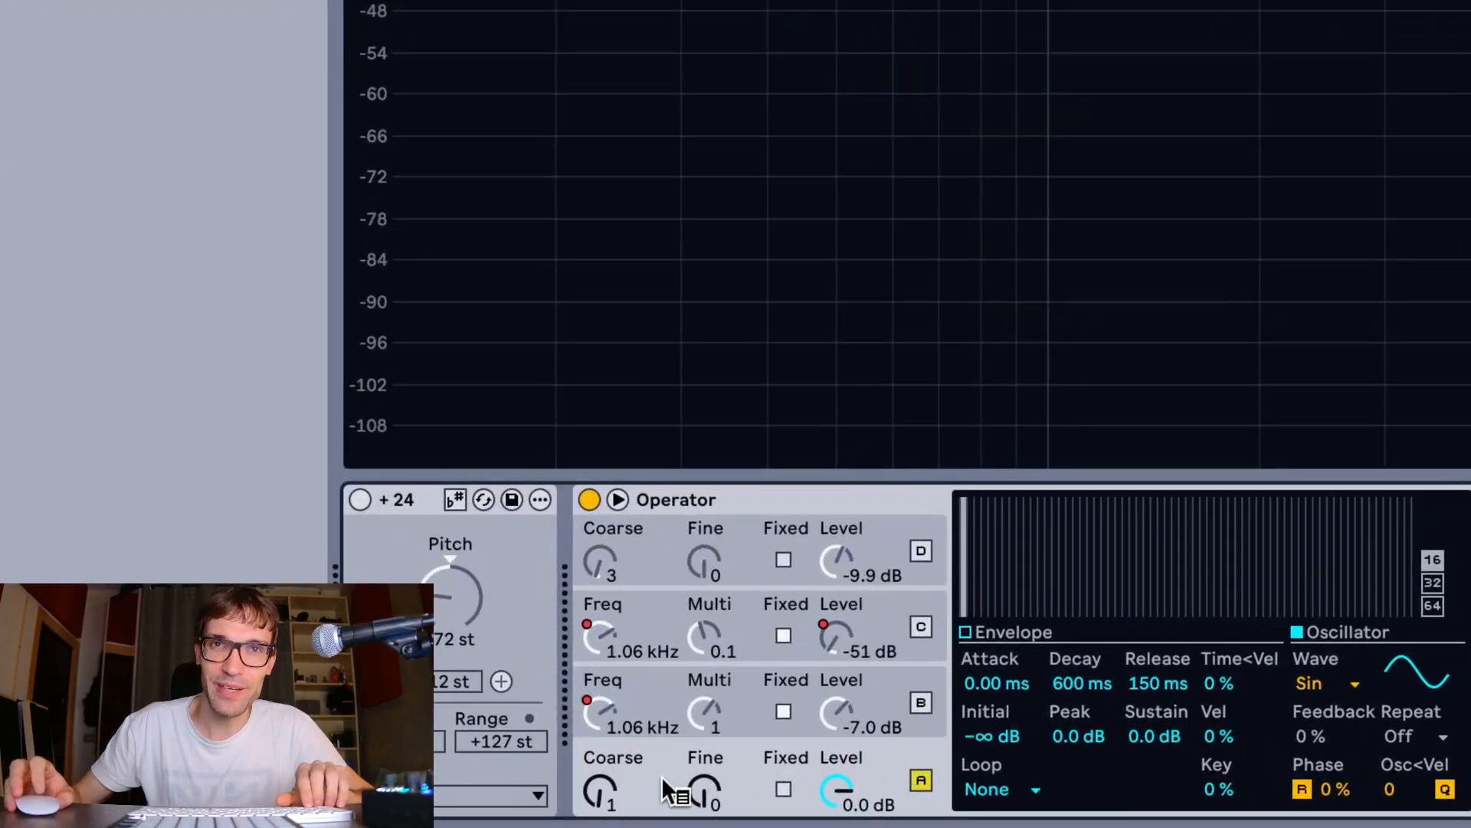
Turn Operator's oscillator B back on so that it modulates oscillator A.
left_click(936, 712)
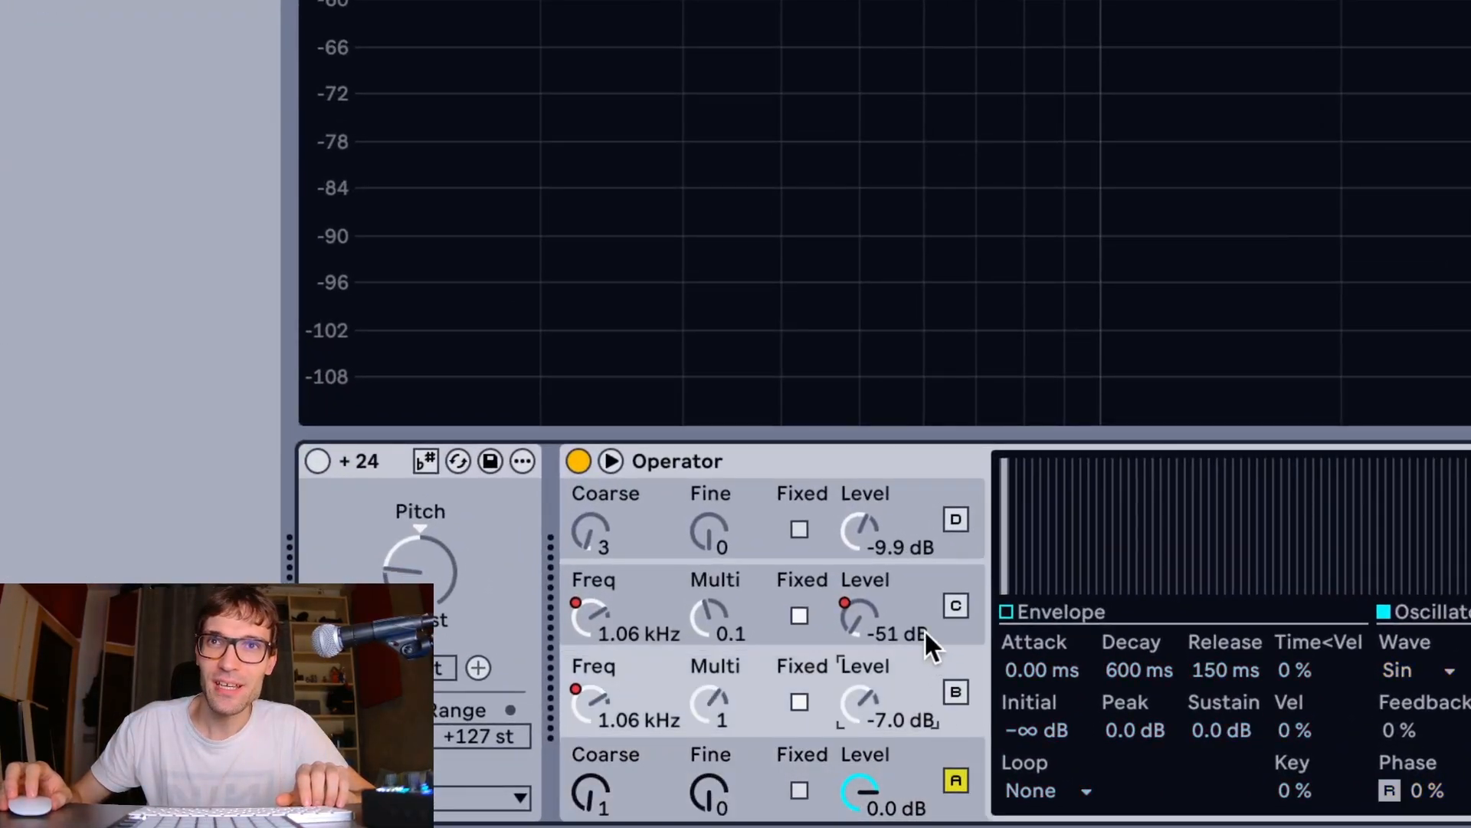
left_click(931, 546)
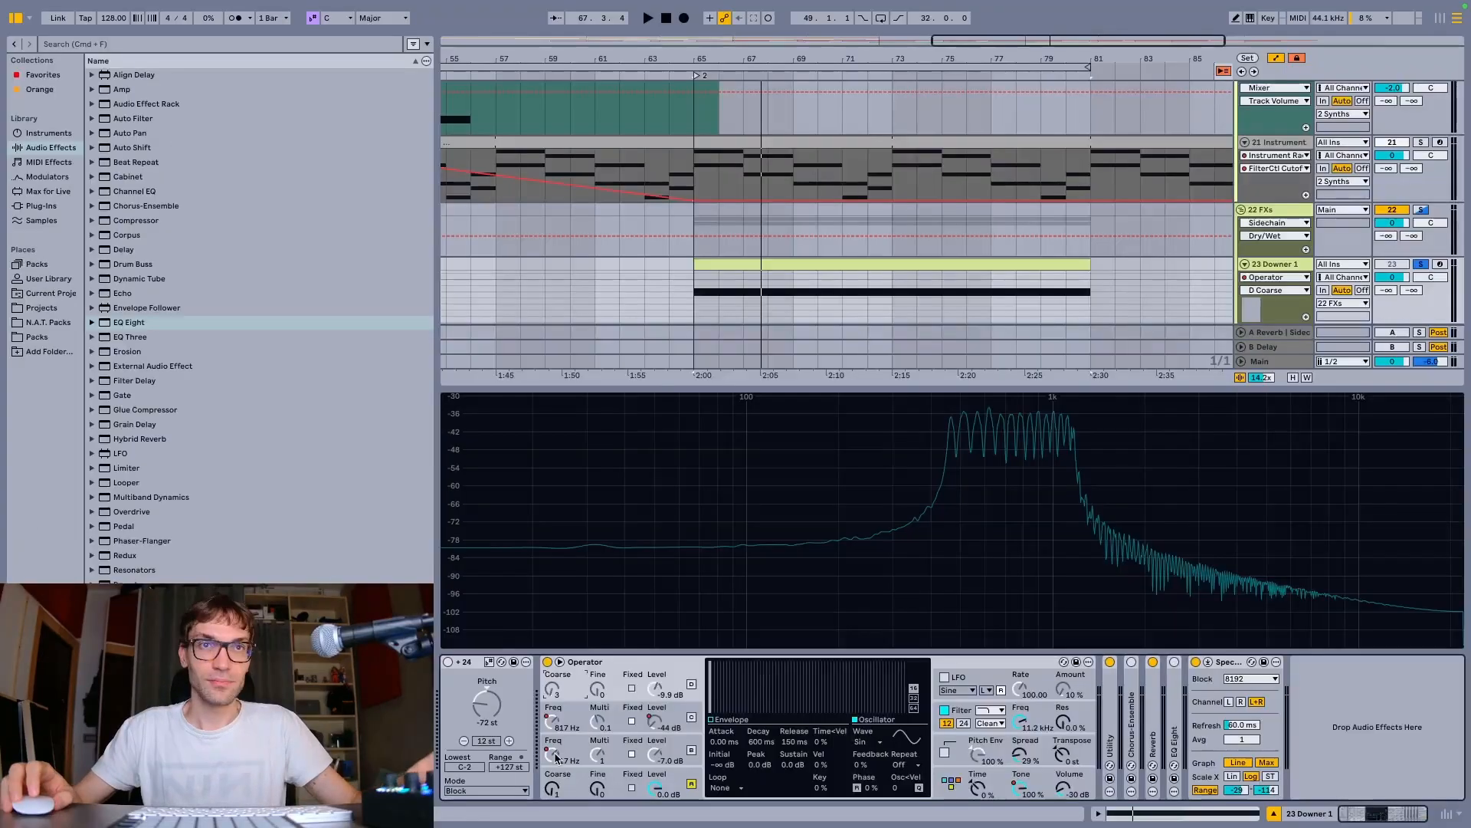
right_click(719, 664)
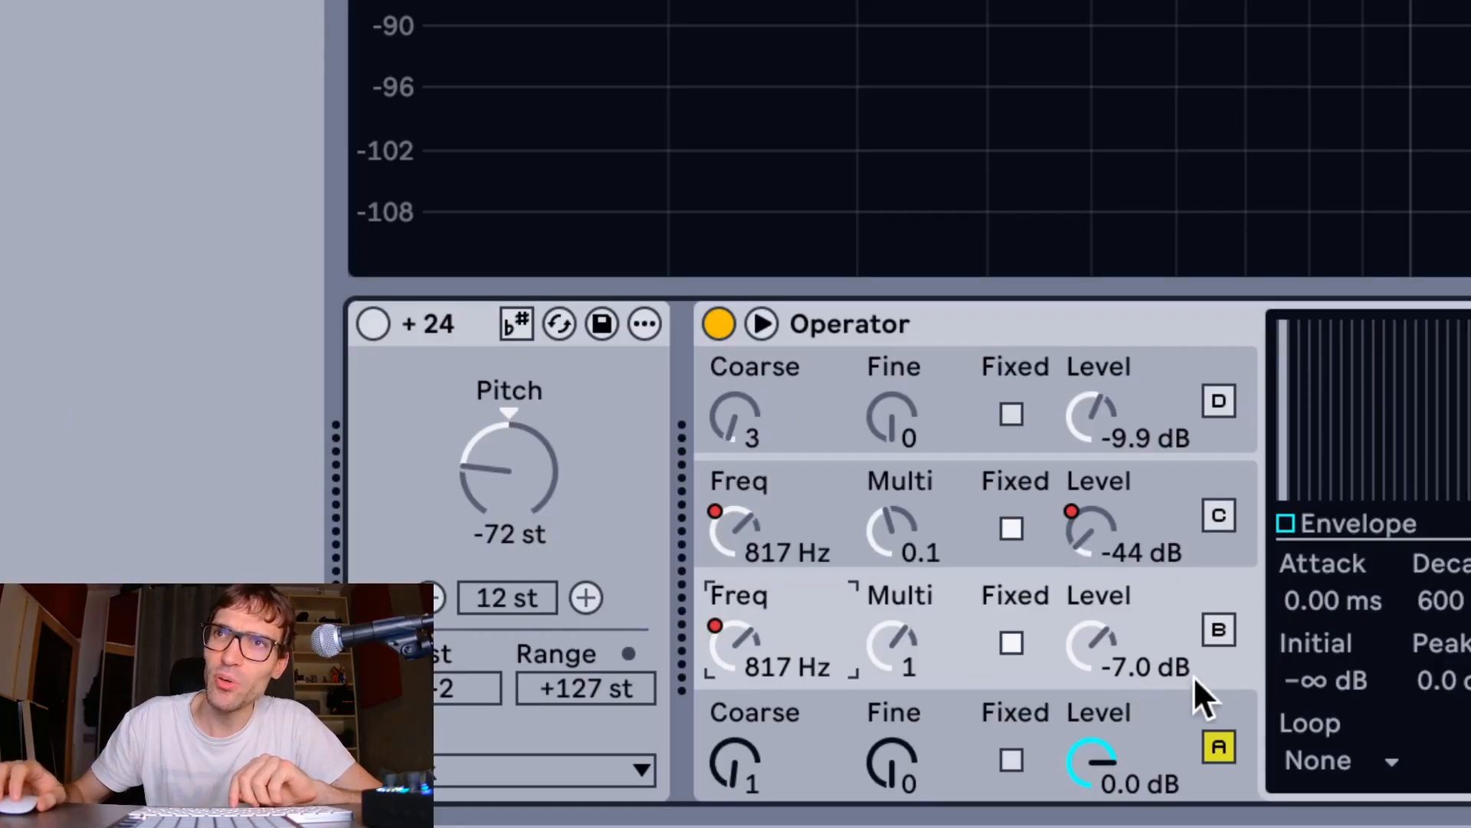
left_click(1217, 639)
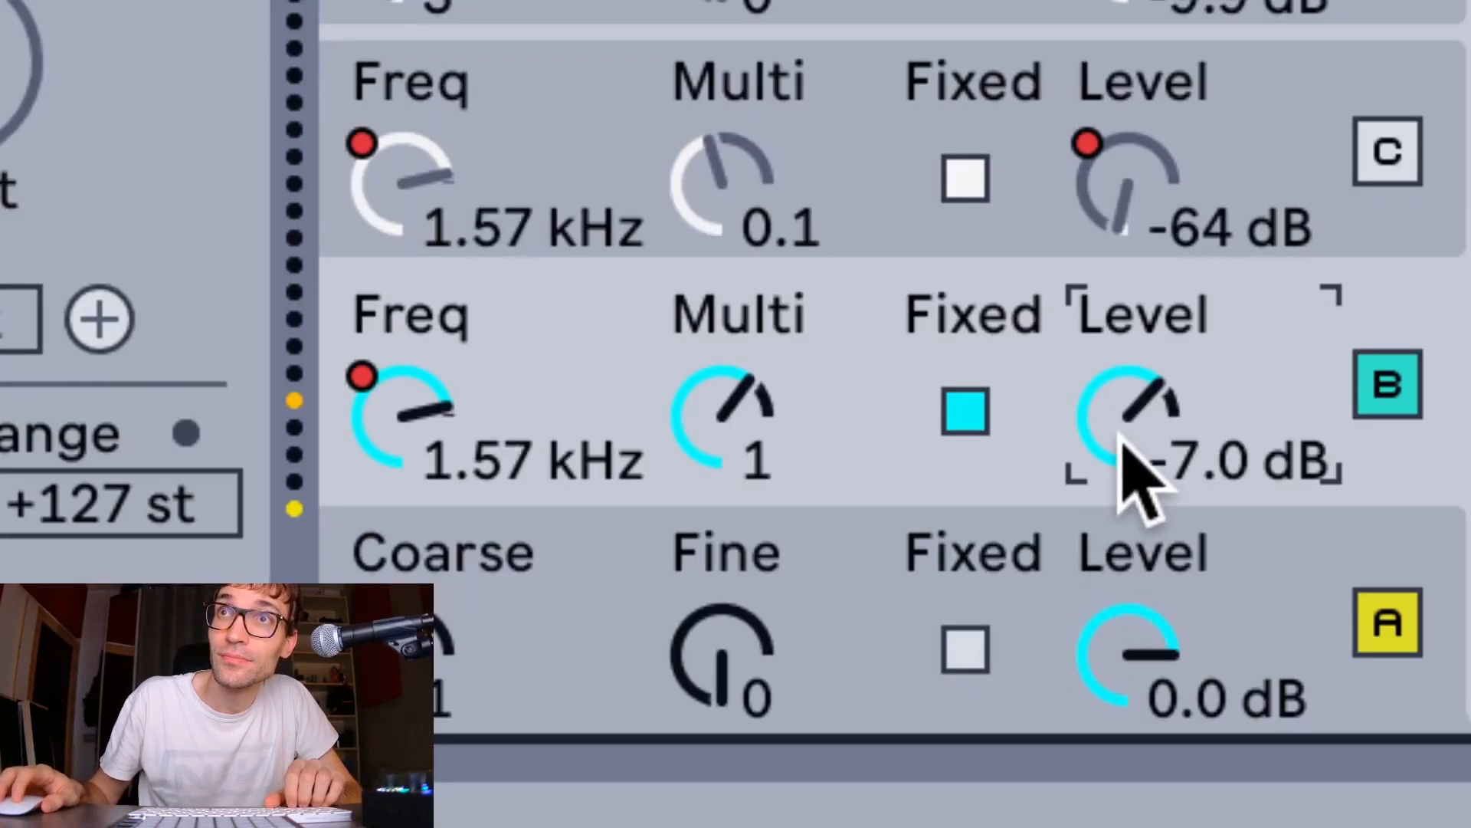
Try raising oscillator B's level to about -4.4 dB and return it to -7 dB.
mouse_move(1123, 444)
left_mouse_down()
mouse_move(1123, 468)
mouse_move(1116, 406)
mouse_move(1123, 438)
mouse_move(1117, 425)
left_mouse_up()
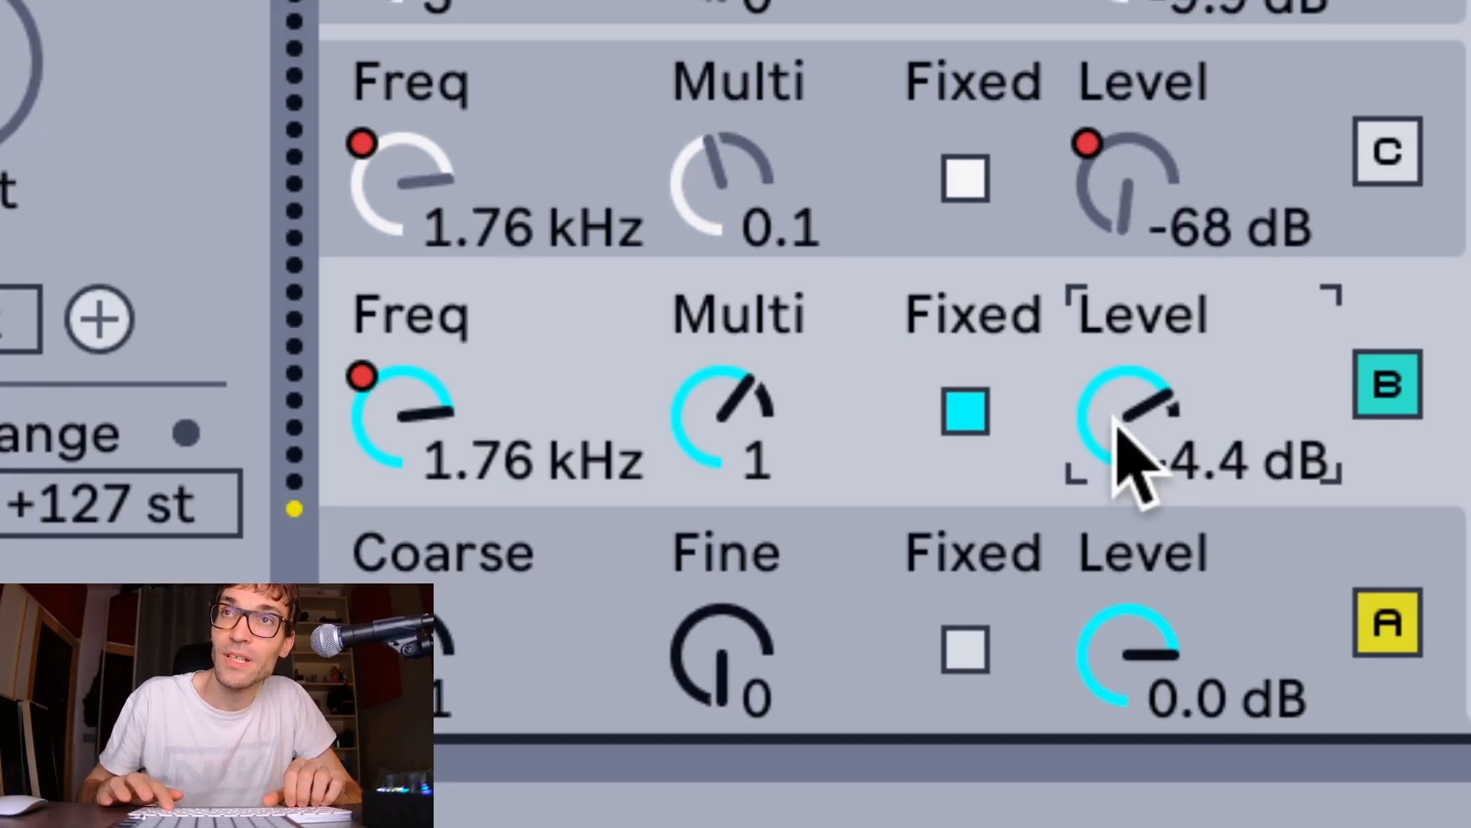
left_click(1116, 425)
type("-7")
key("Return")
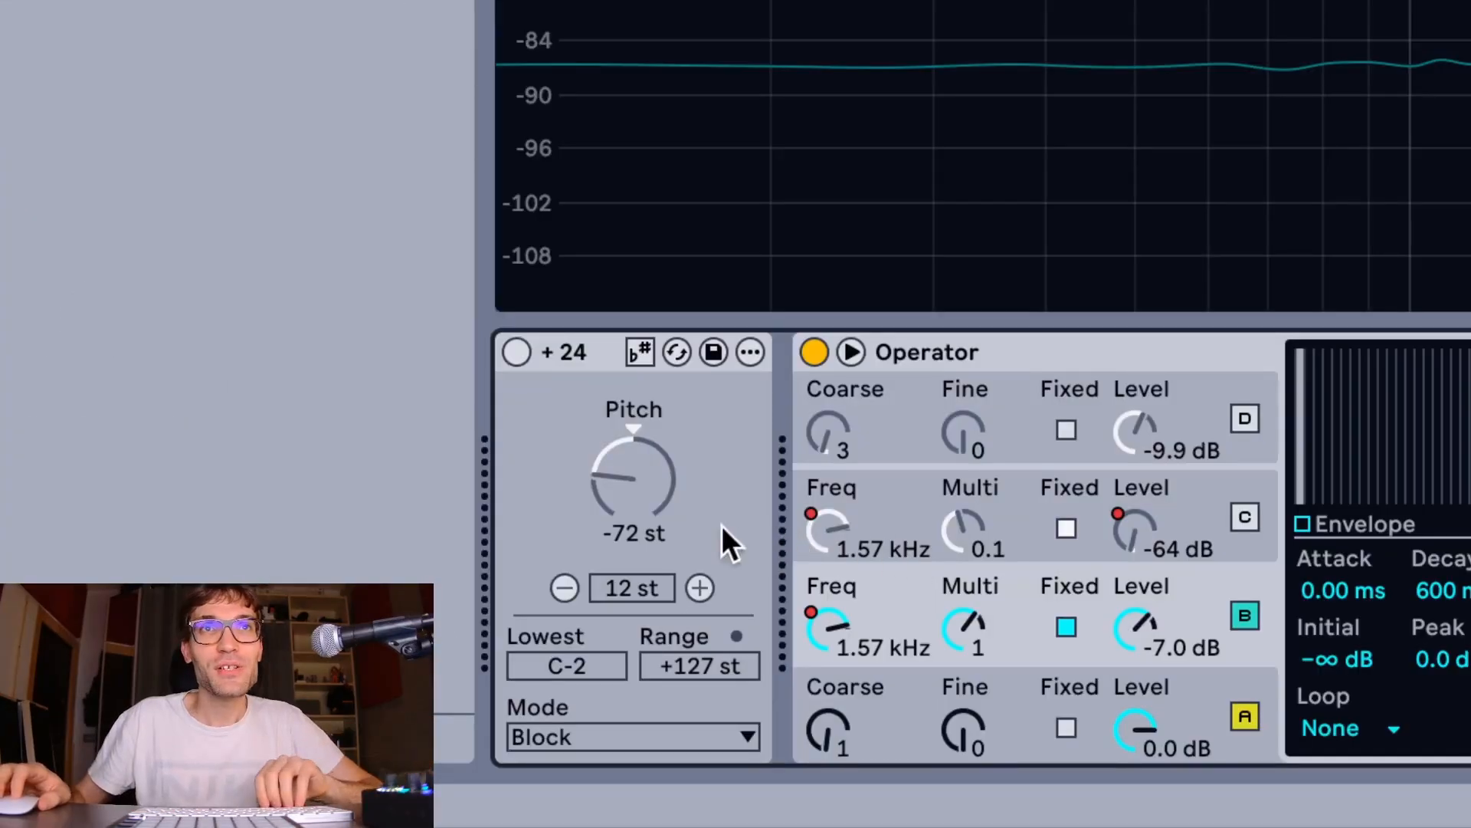
Audition oscillator A's Coarse tuning by stepping it up to 4 and back down to 1.
left_click(557, 354)
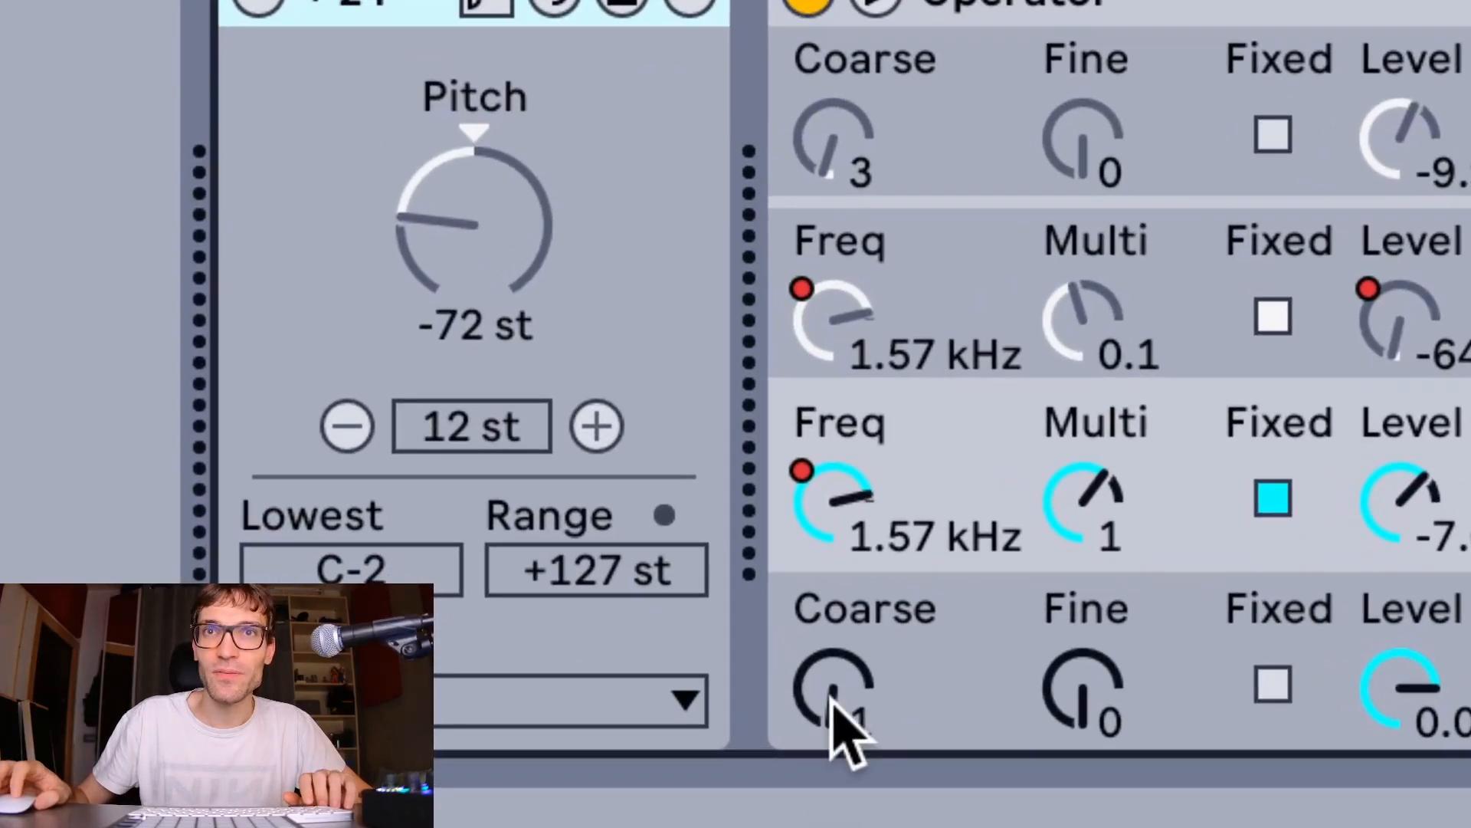
left_click(828, 732)
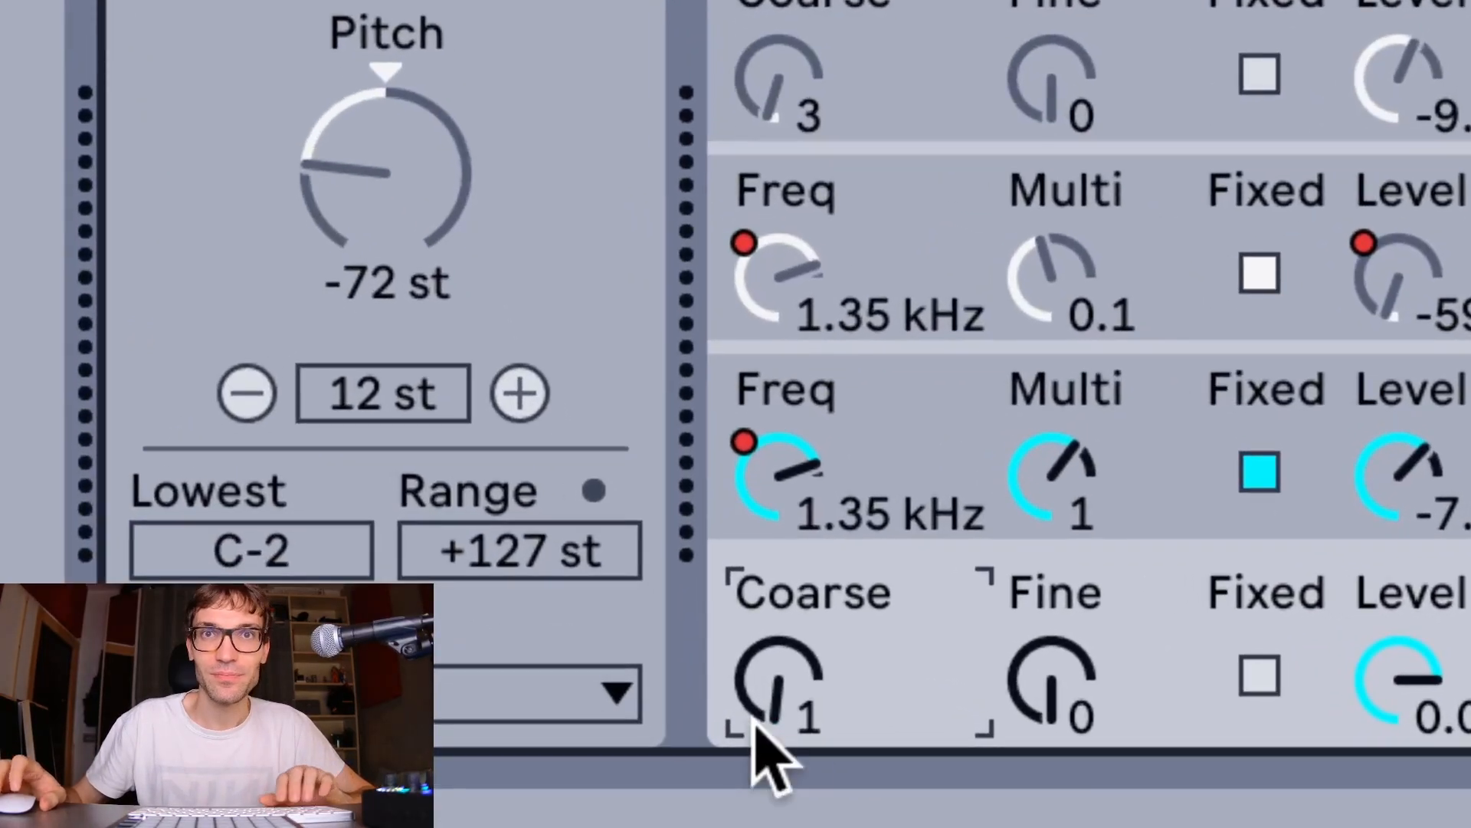
key("Up")
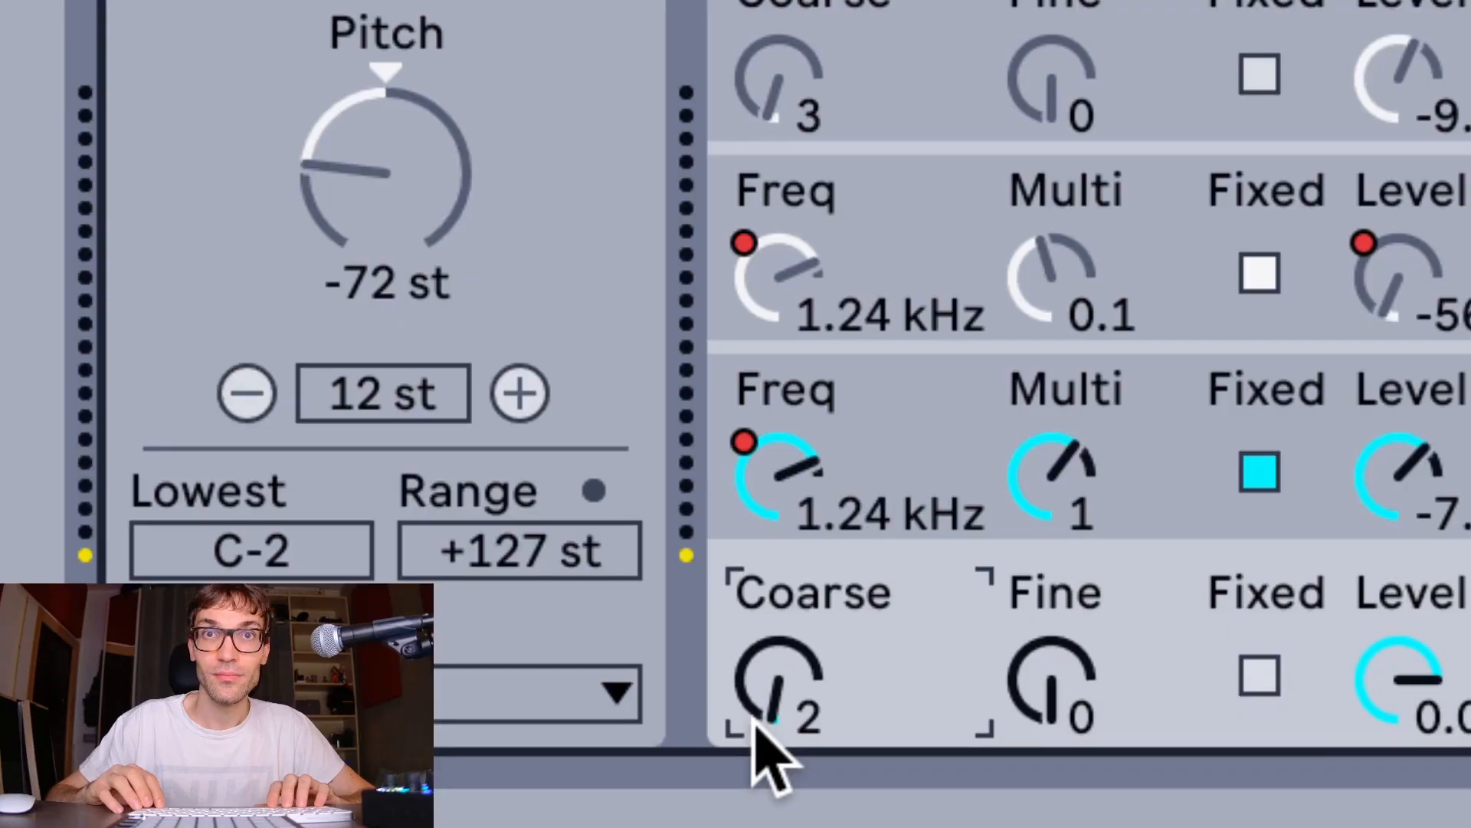
key("Up")
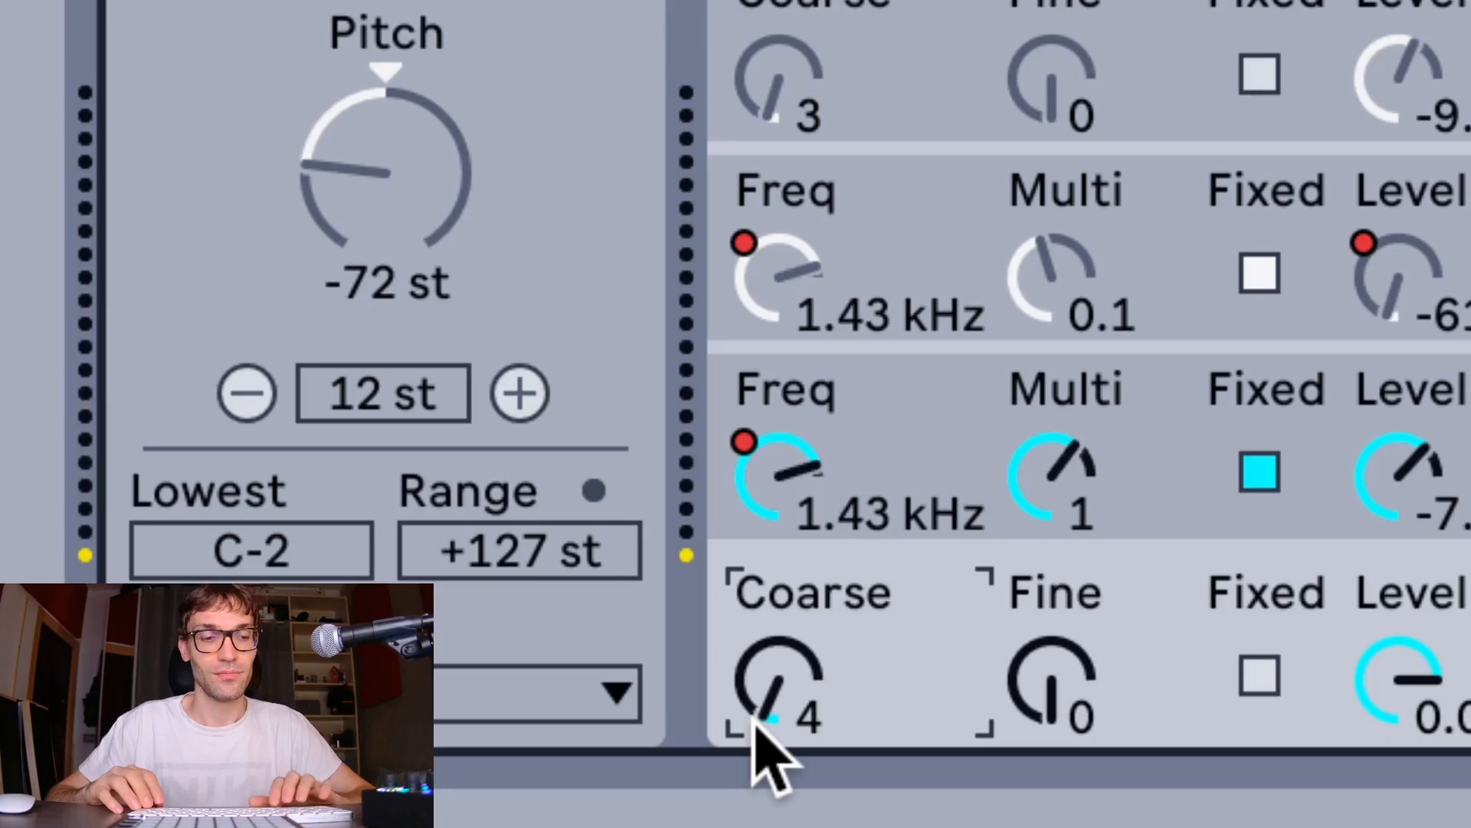
key("Down")
key("Down")
key("Down")
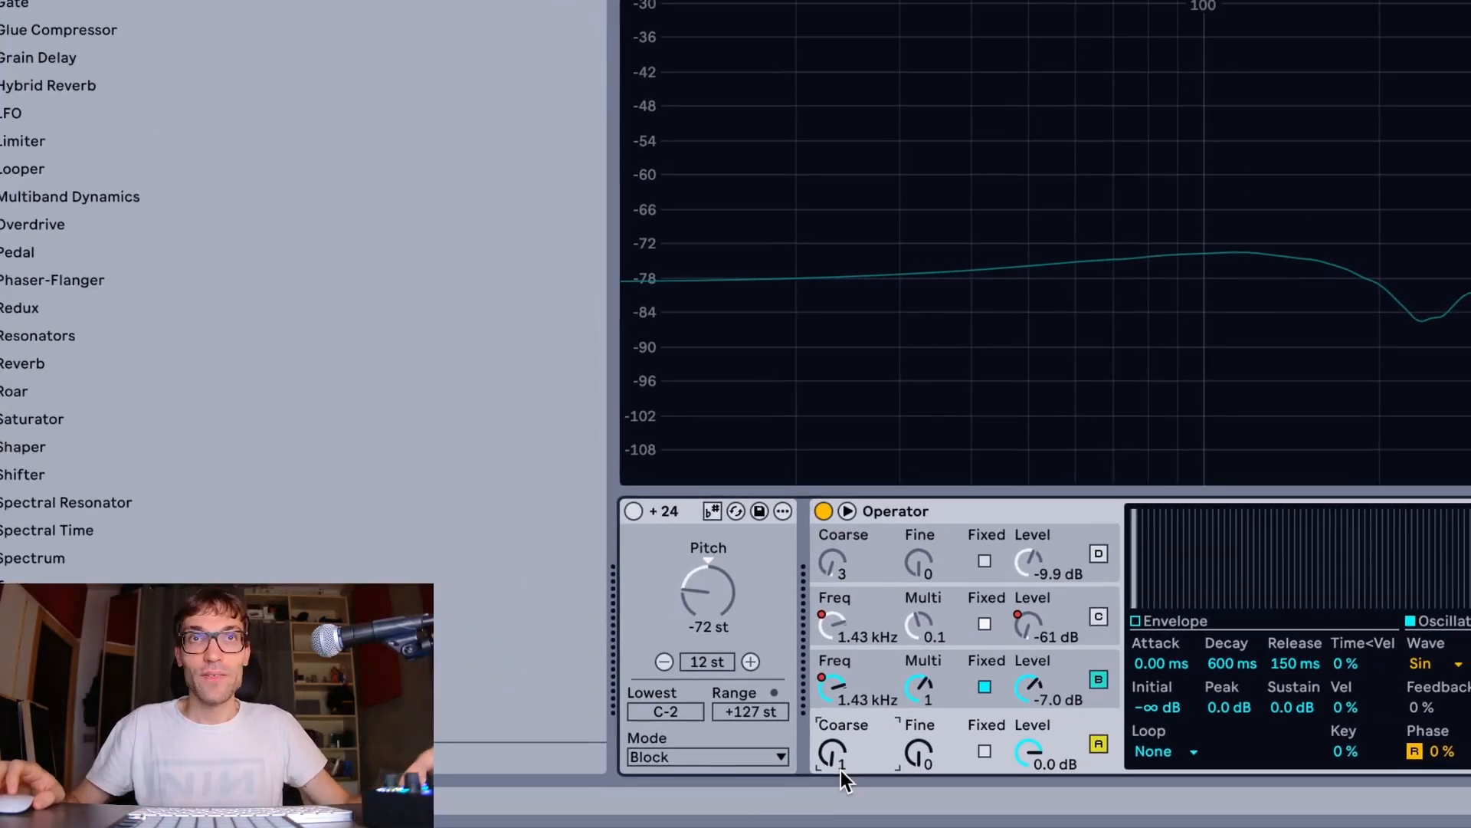
Re-enable the +24 Pitch device in front of Operator to transpose the note by -72 st.
left_click(633, 511)
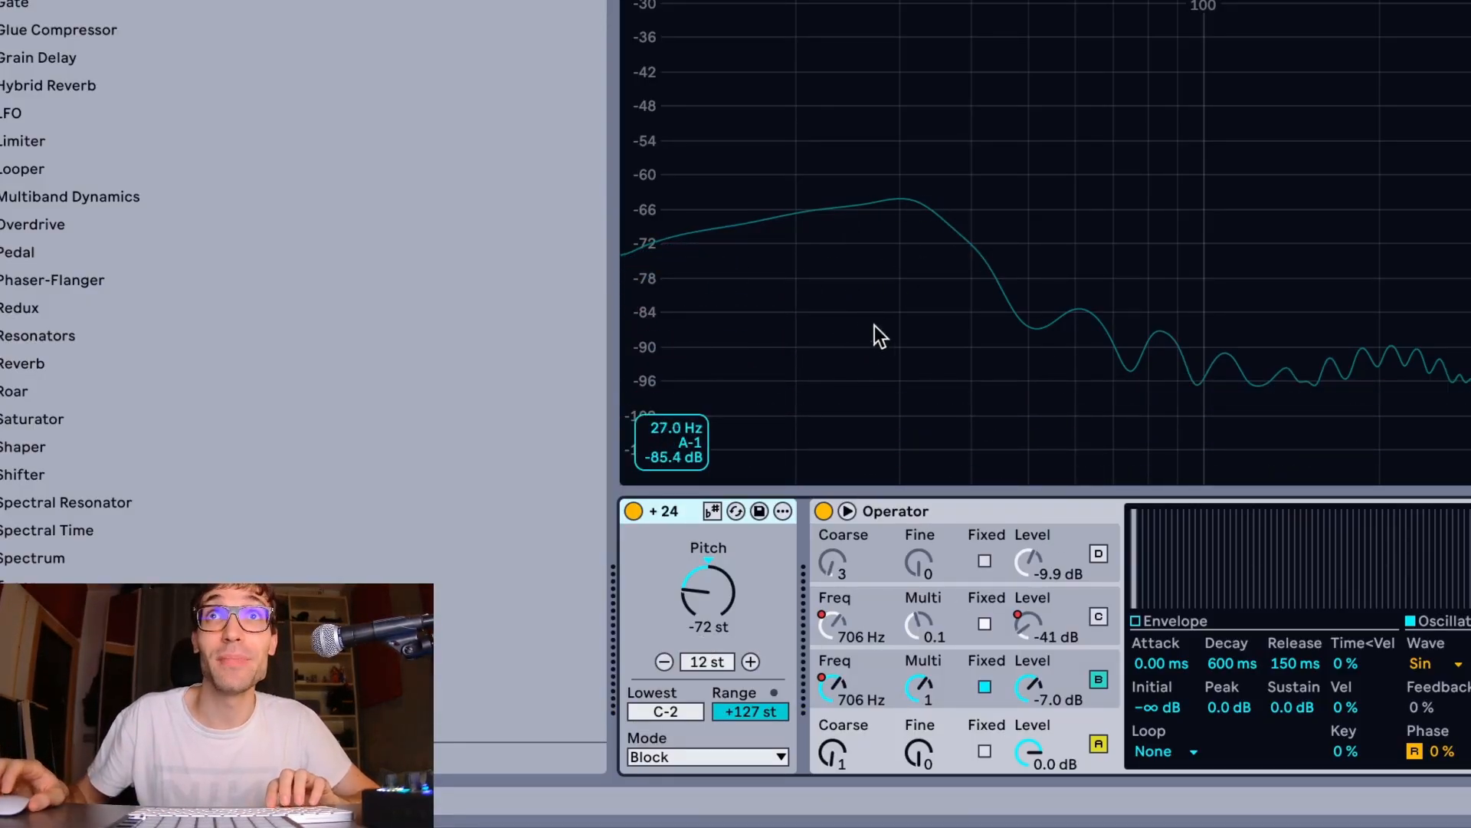
Turn on Operator's oscillator D and audition the downer with it added.
key("space")
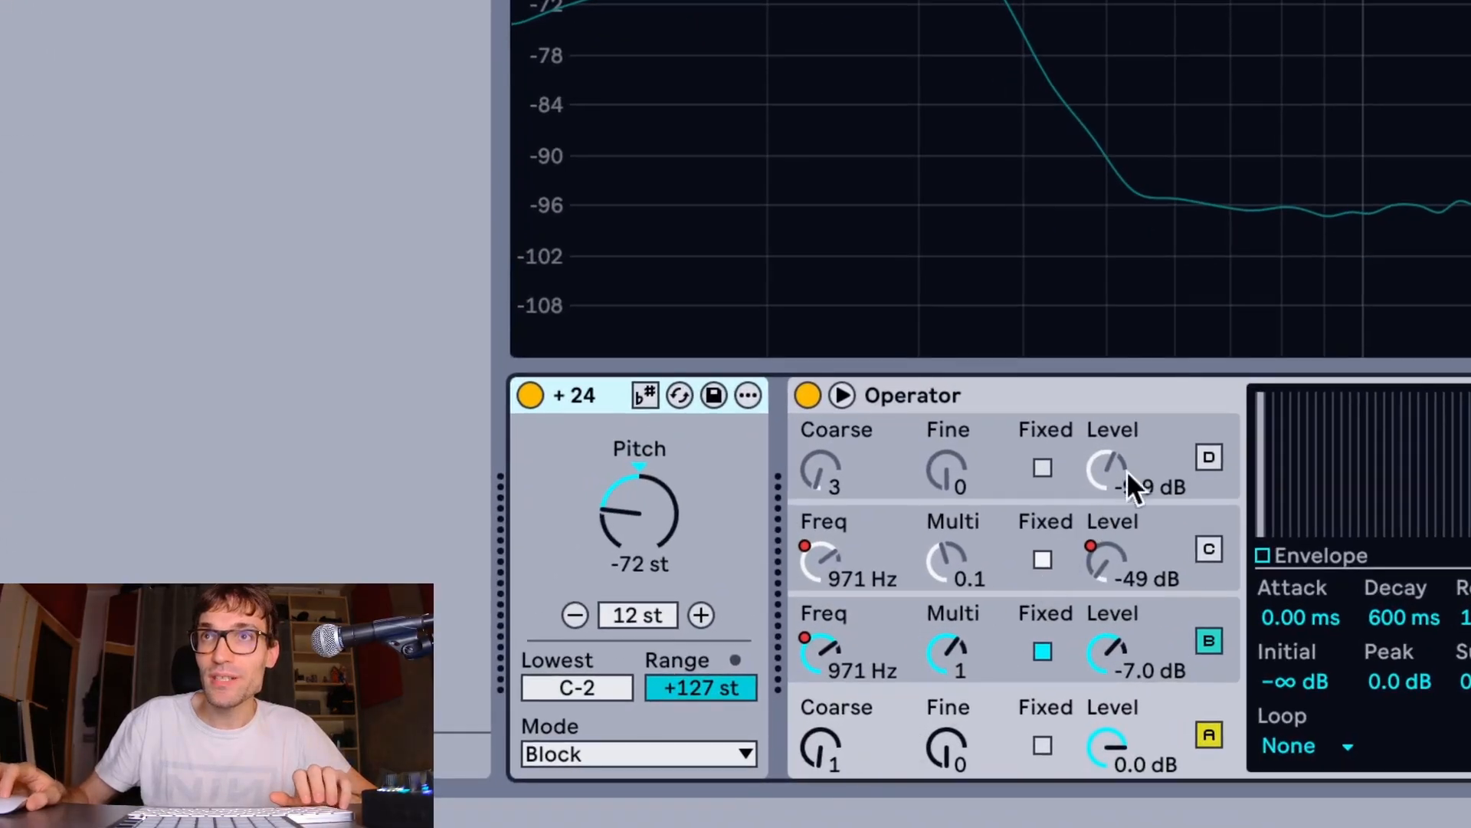
left_click(1127, 475)
left_click(1194, 452)
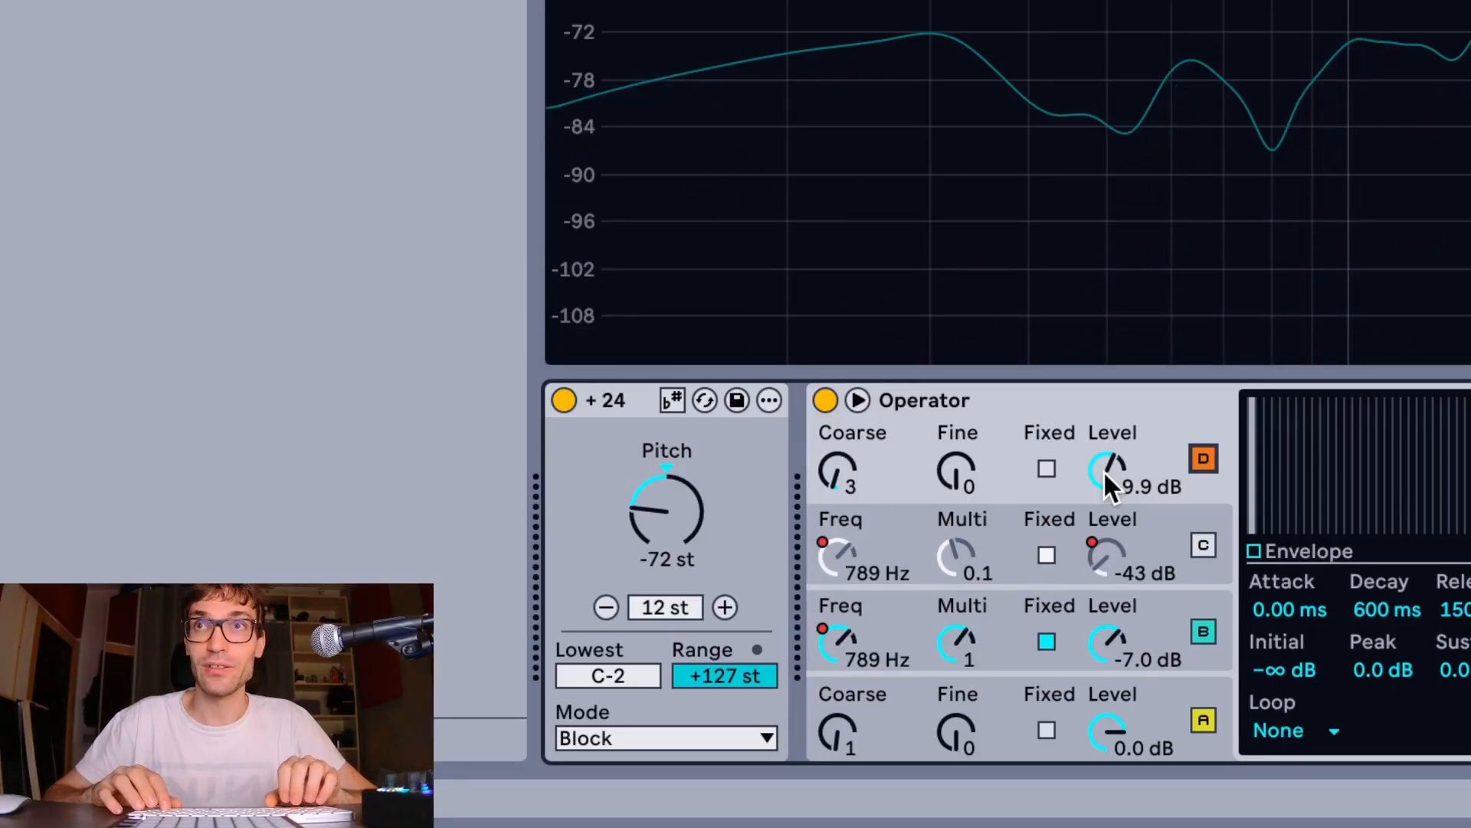
key("space")
key("space")
key("space")
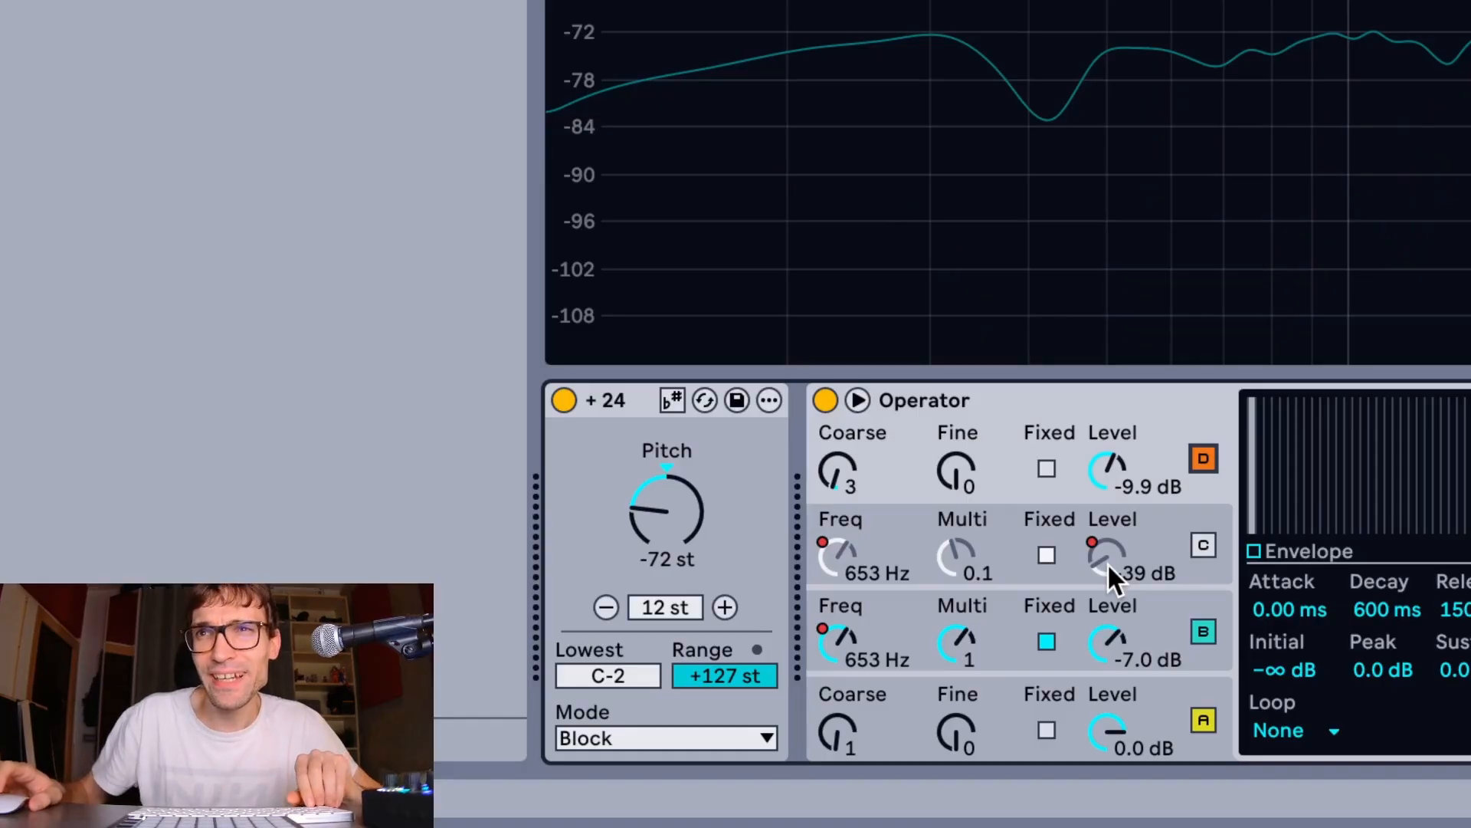
Turn on oscillator C and show its fixed-frequency automation on the 23 Downer 1 track.
left_click(1200, 553)
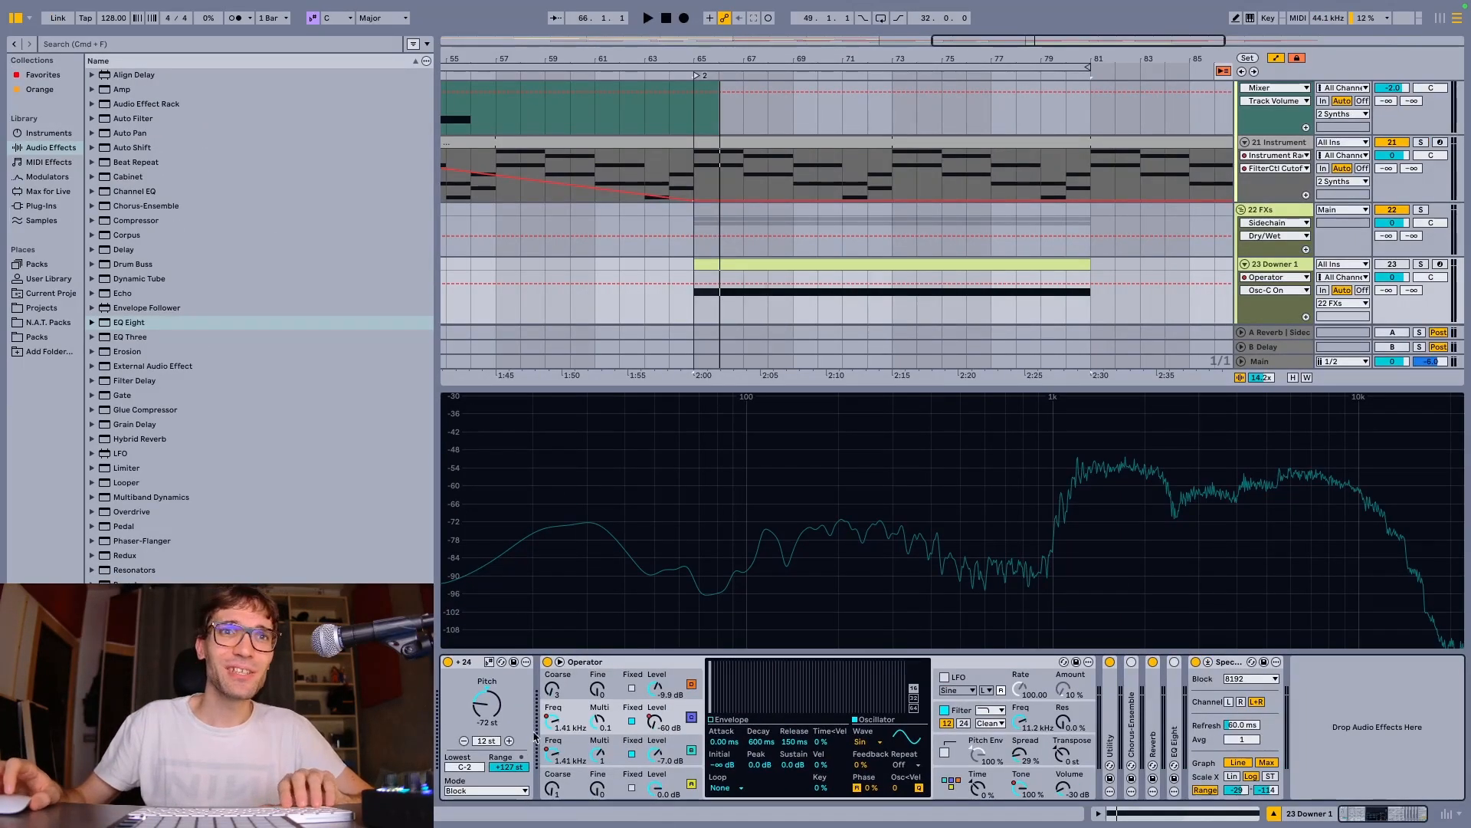
right_click(555, 723)
left_click(753, 297)
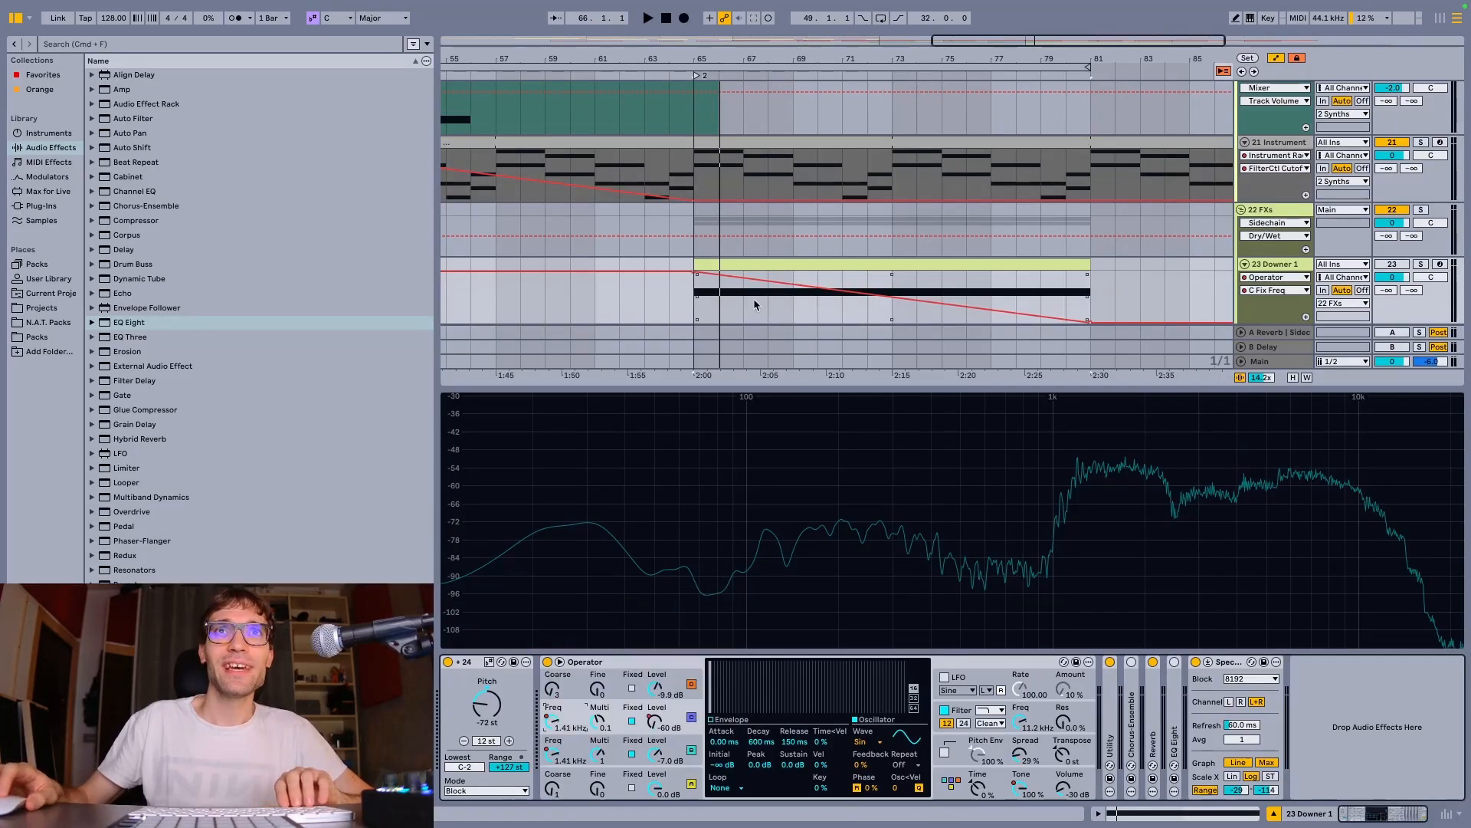
left_click(817, 299)
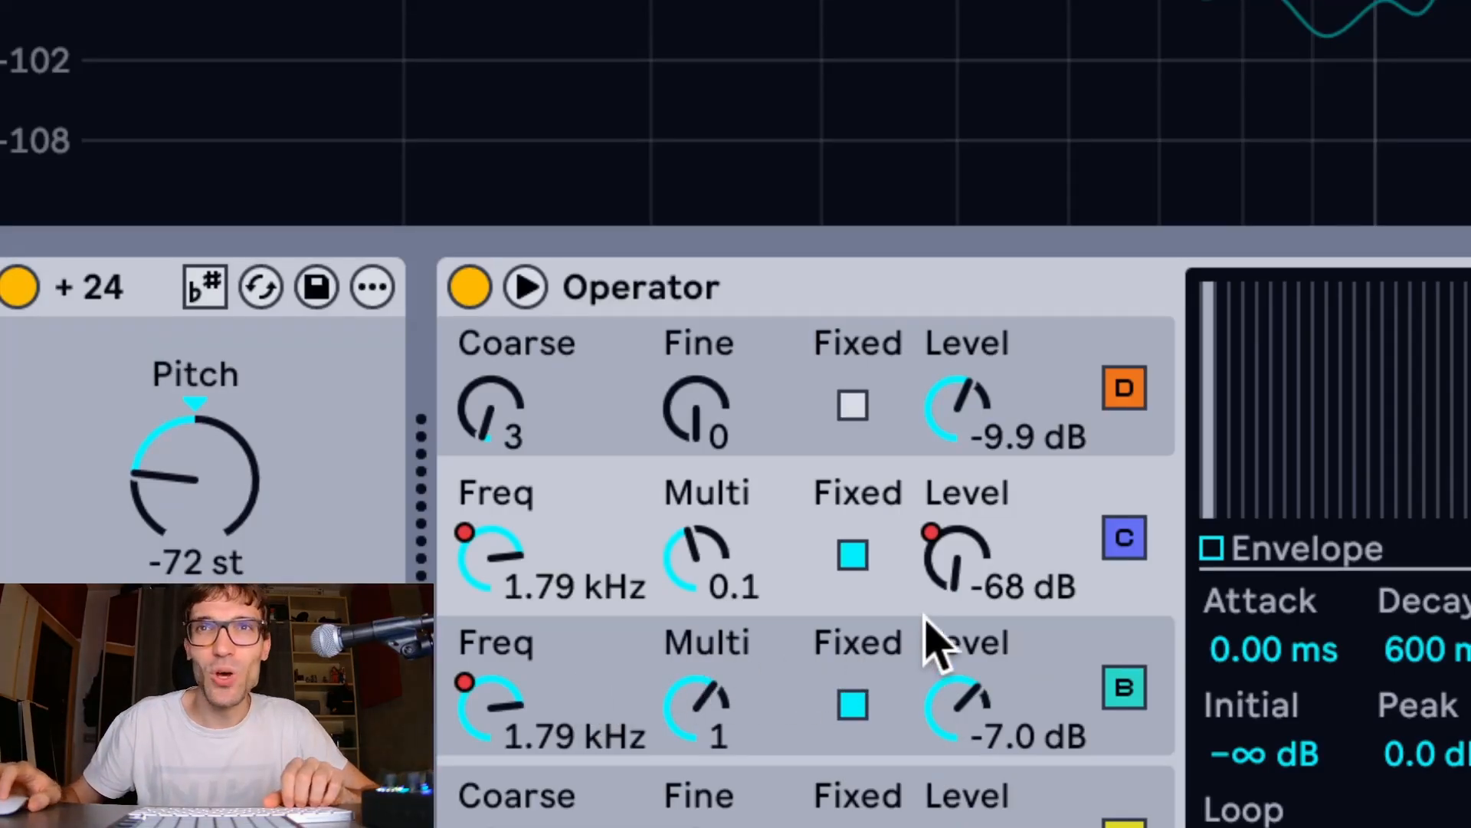
Try oscillator C's level at about -11 dB, -3.5 dB and -33 dB, and re-enable its automation.
left_click(941, 569)
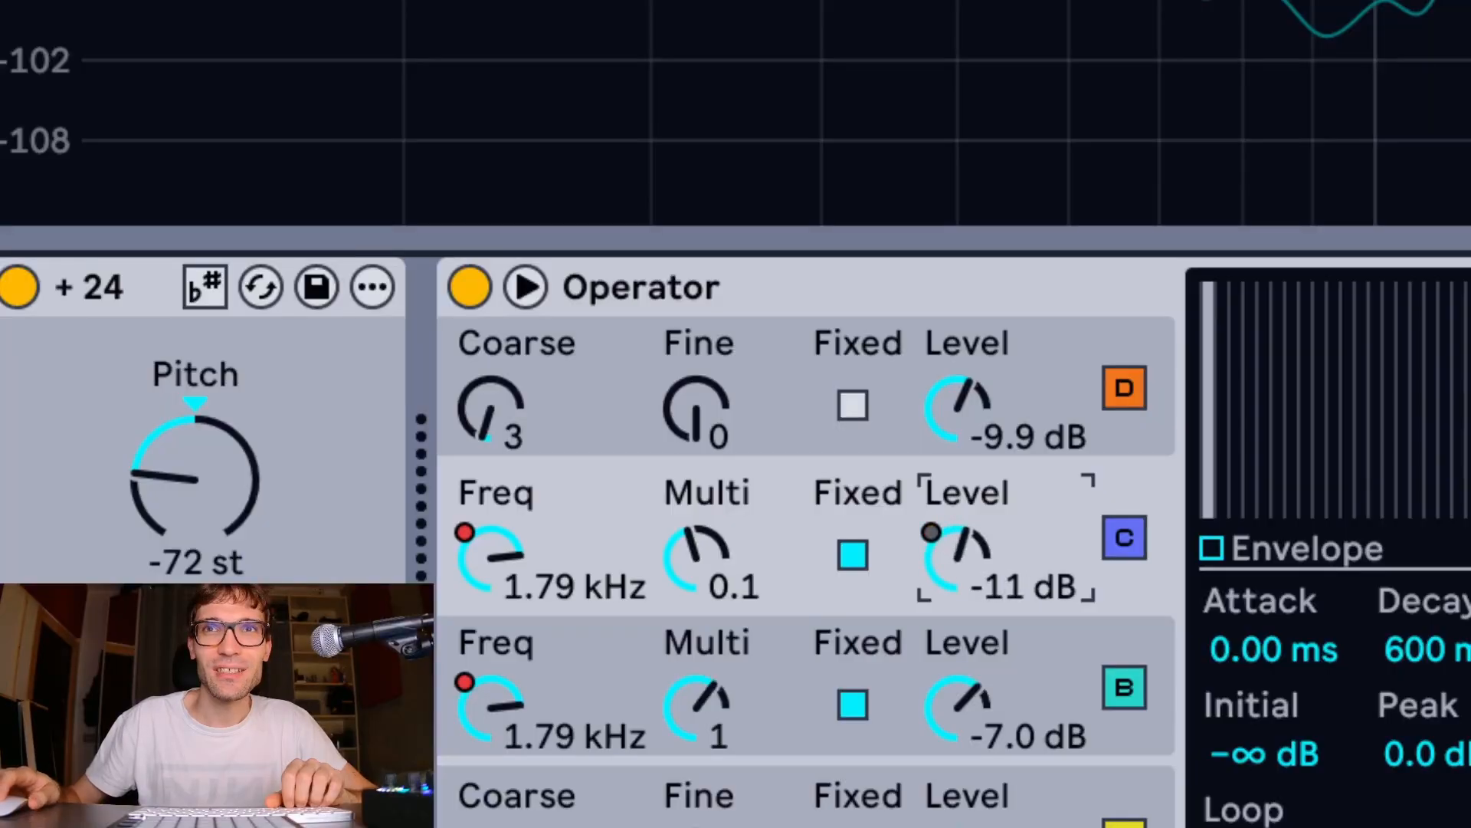
left_click_drag(941, 568, 942, 536)
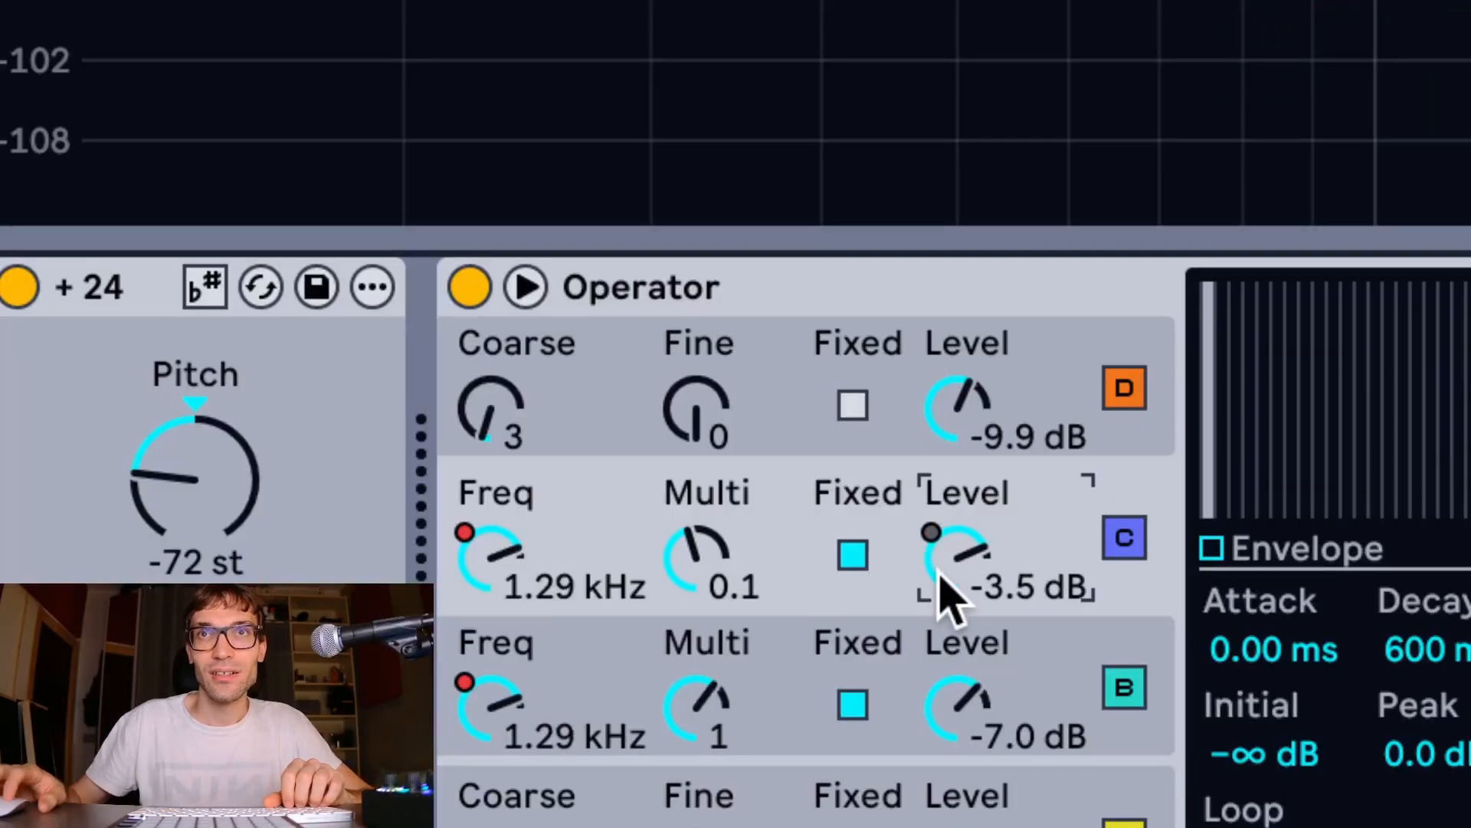
left_click_drag(939, 571, 938, 682)
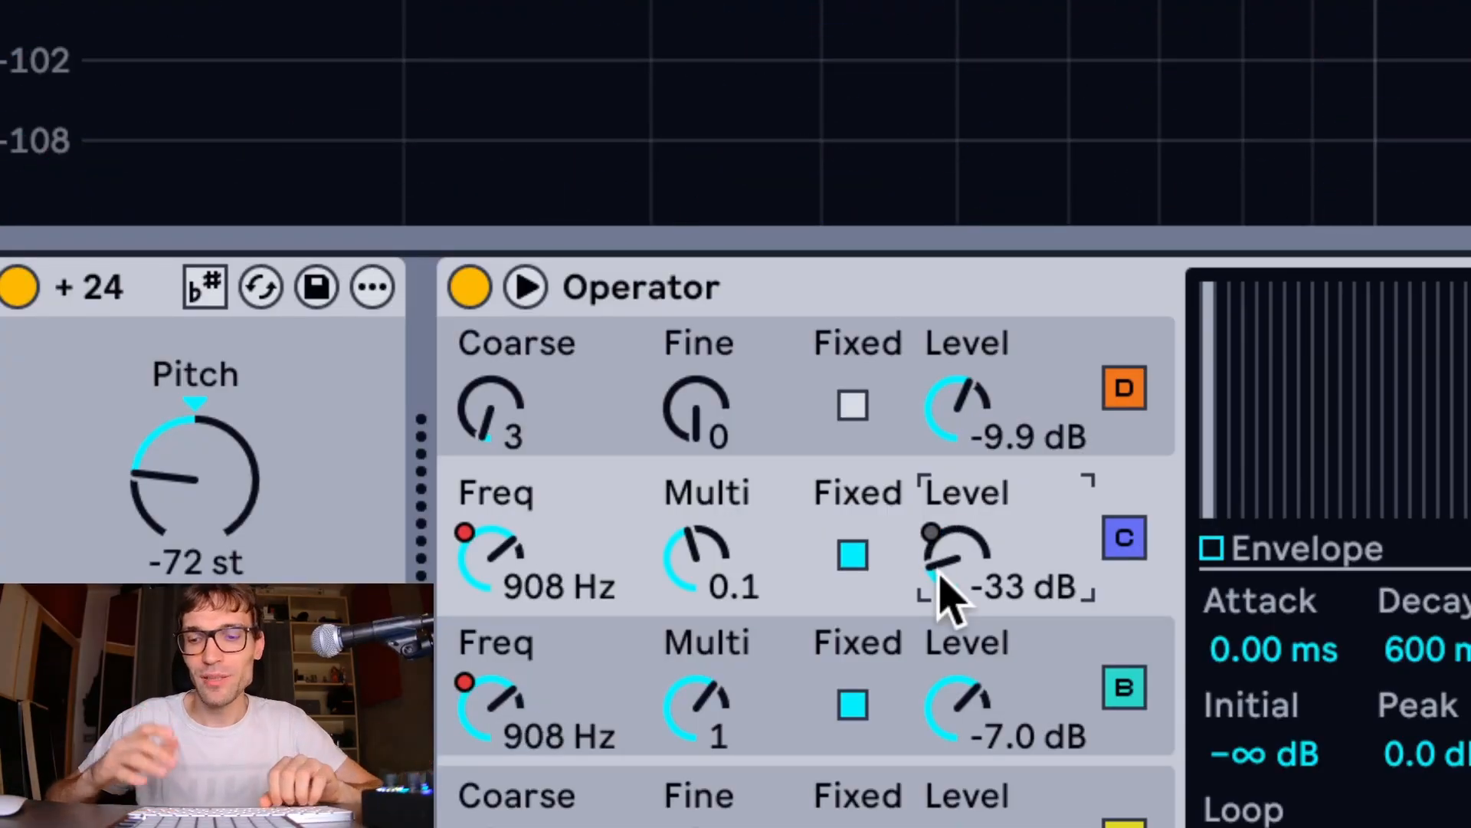
right_click(940, 580)
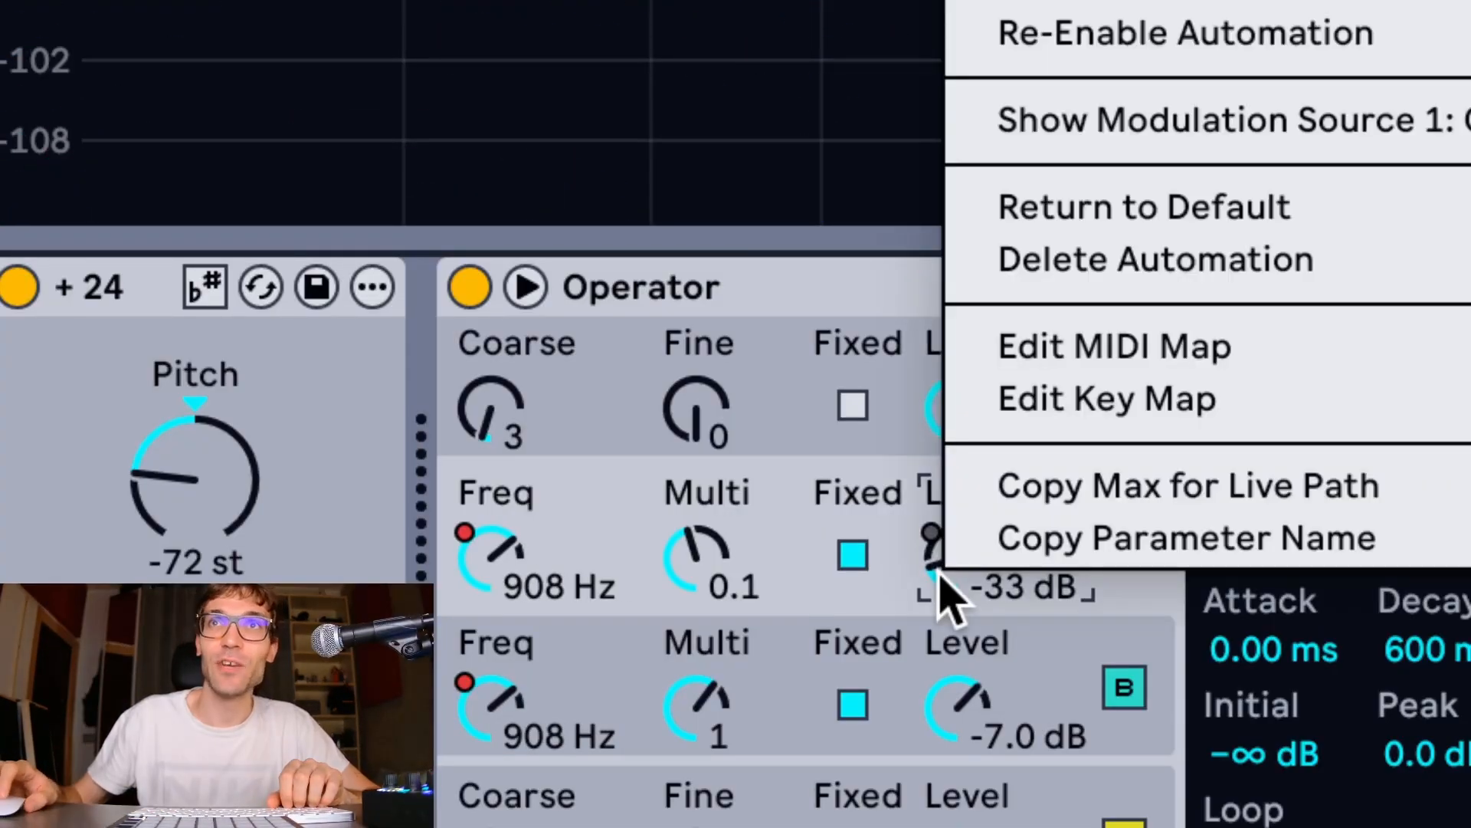
left_click(1073, 42)
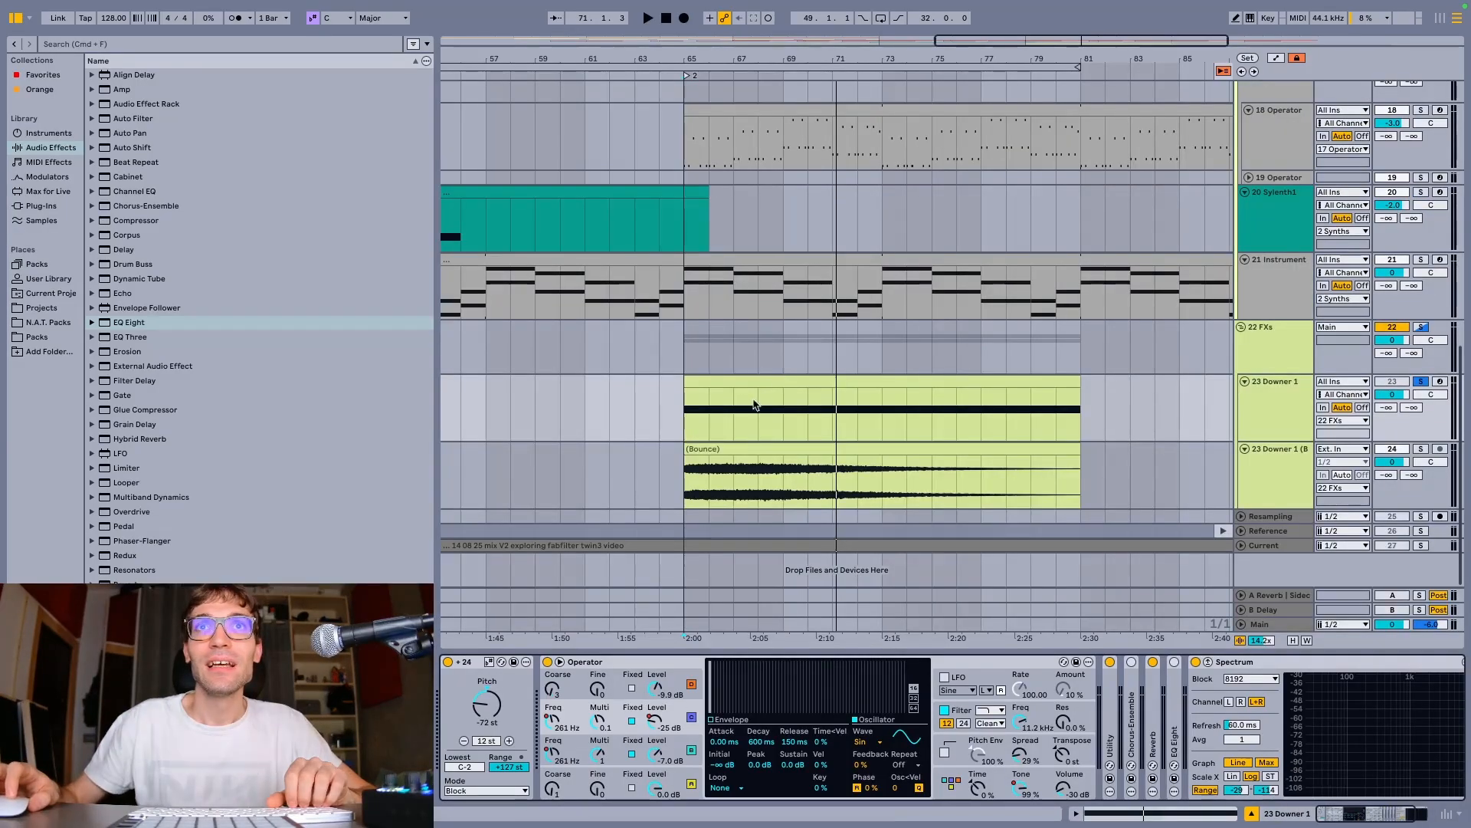
Inspect the bounced Downer 1 audio clip and audition the bounced clips from bar 25 of the arrangement.
left_click(742, 450)
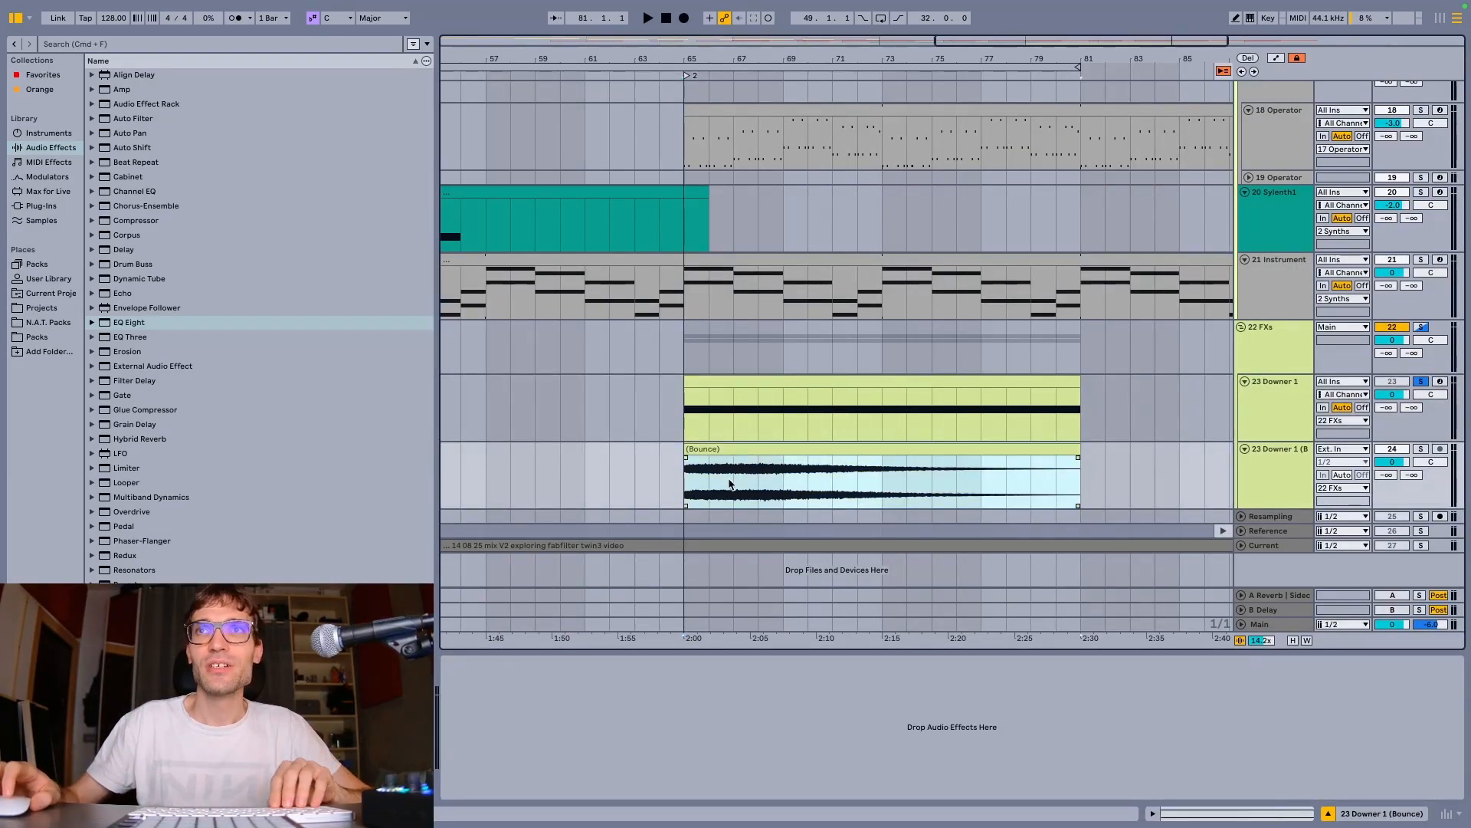
scroll(756, 462, "left", 10)
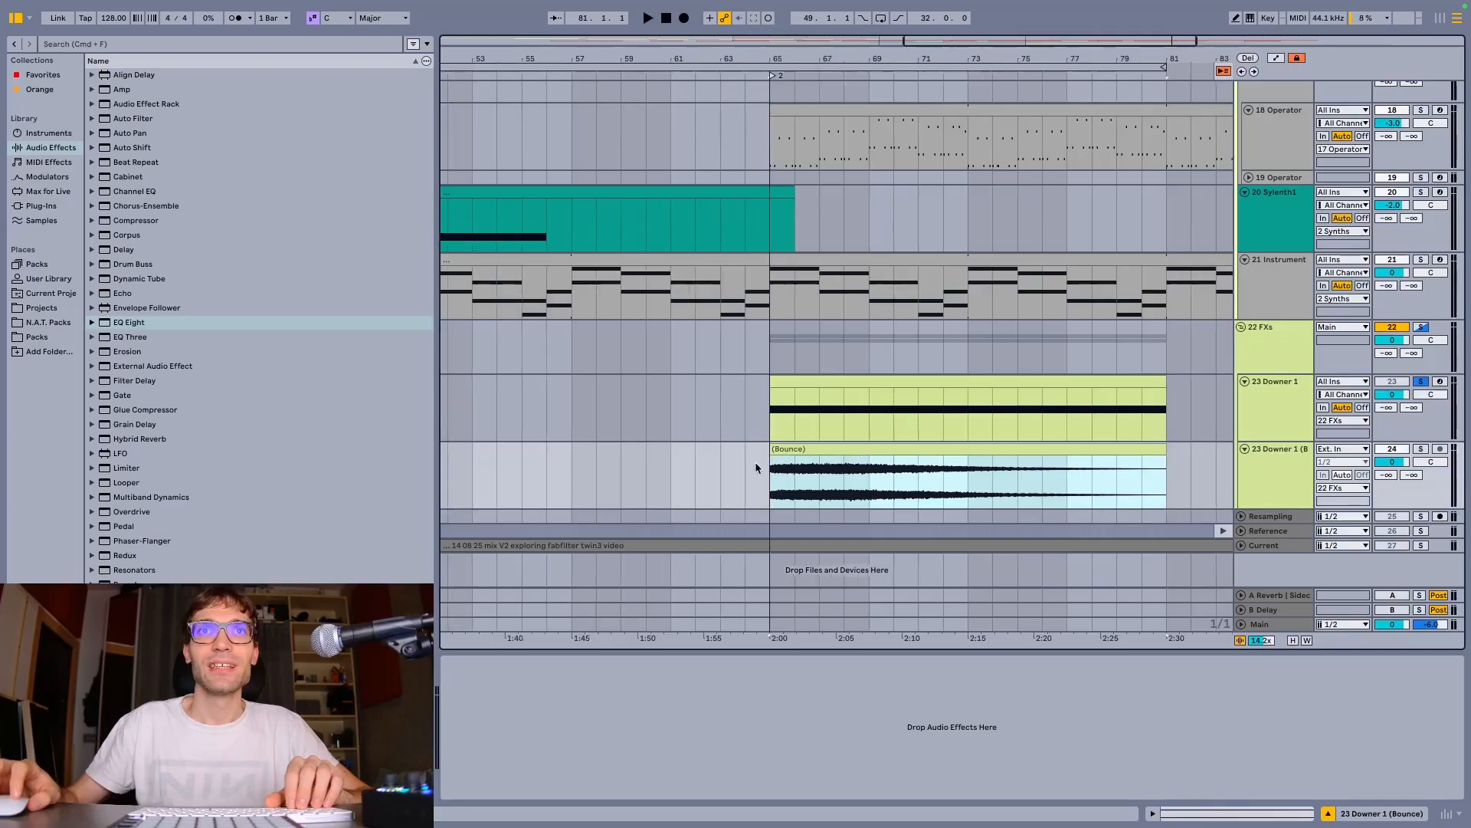
left_click(732, 481)
scroll(735, 495, "right", 1)
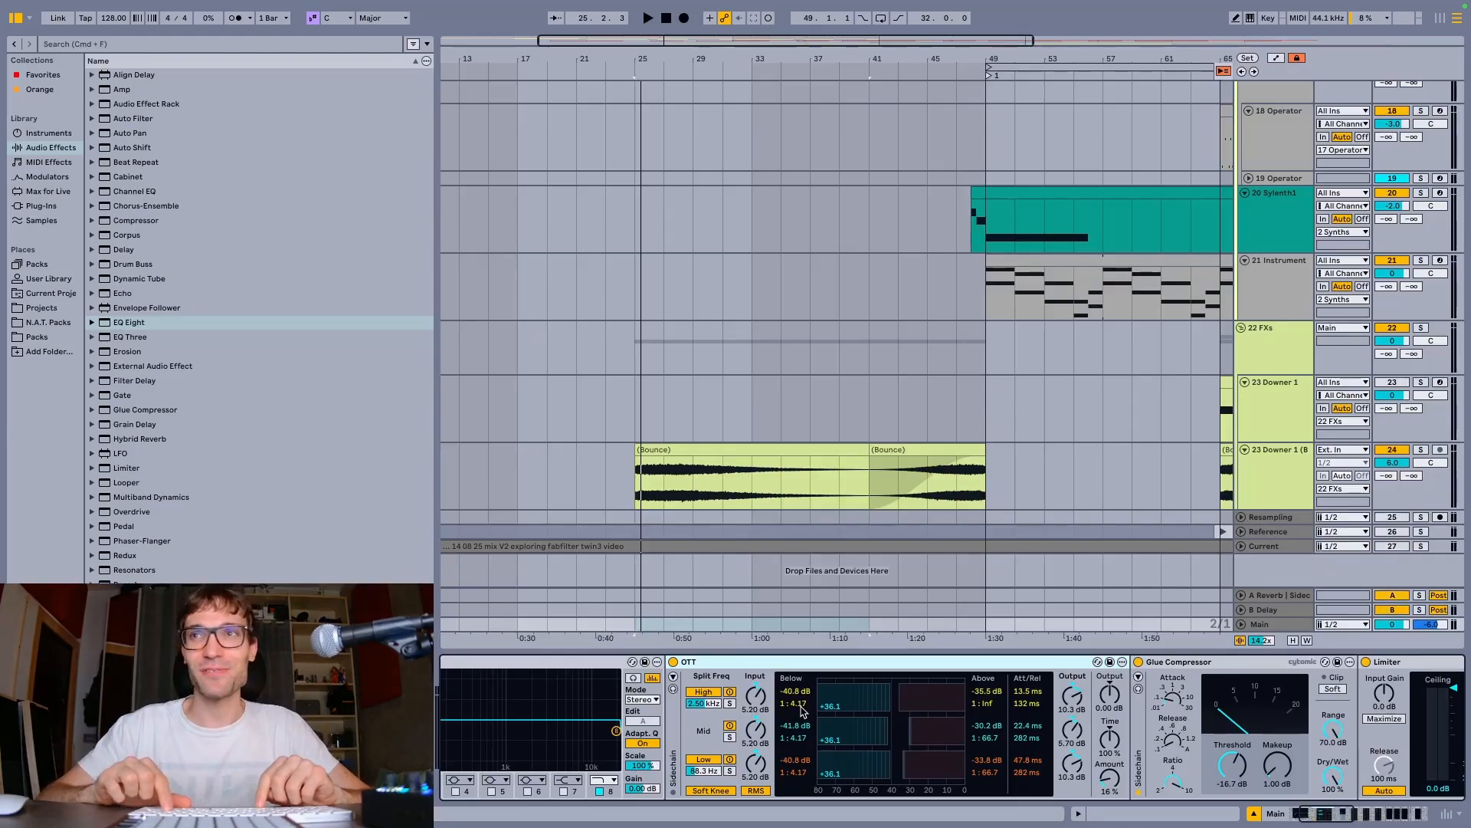
key("space")
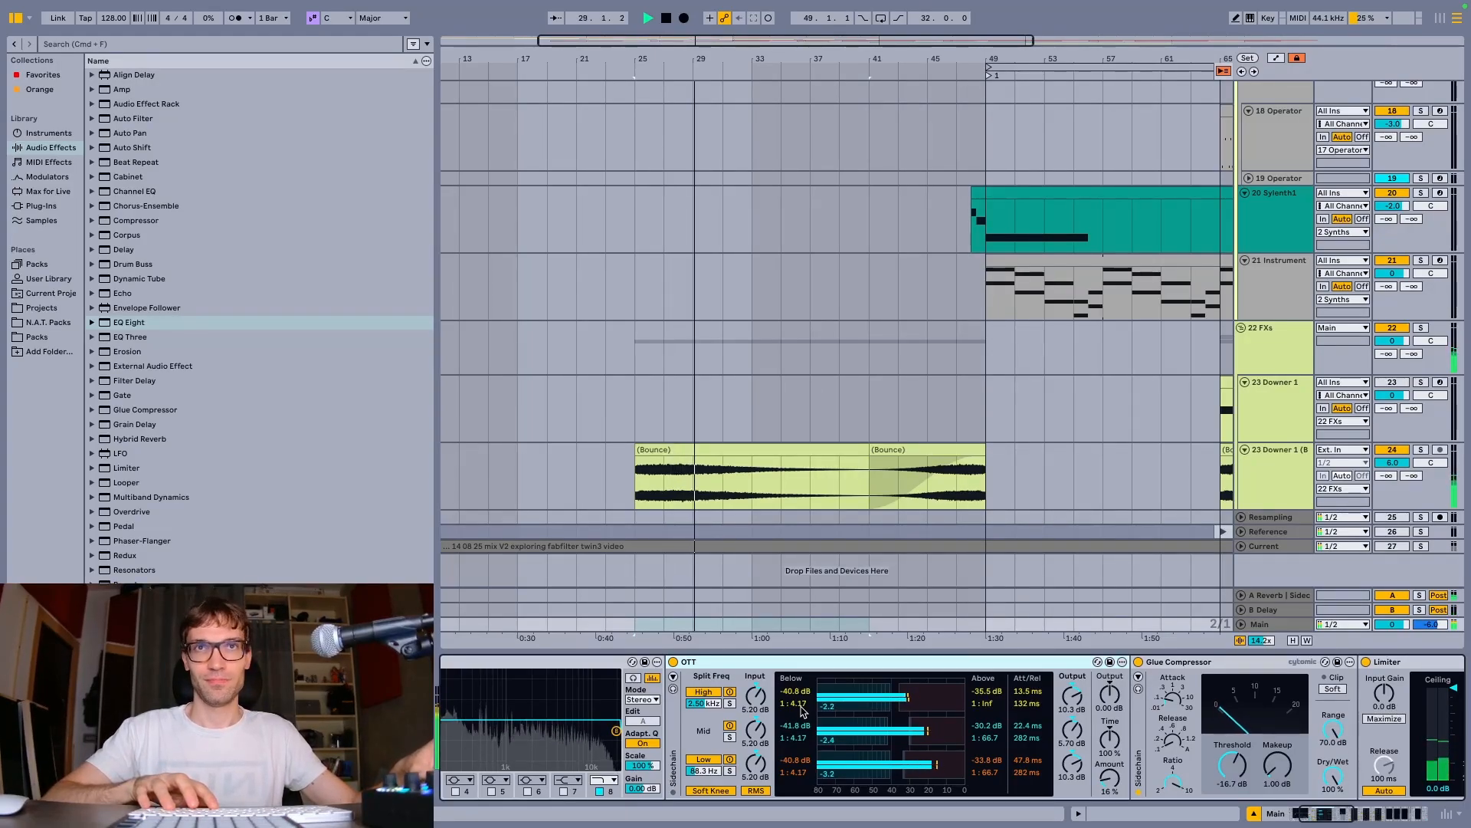
key("space")
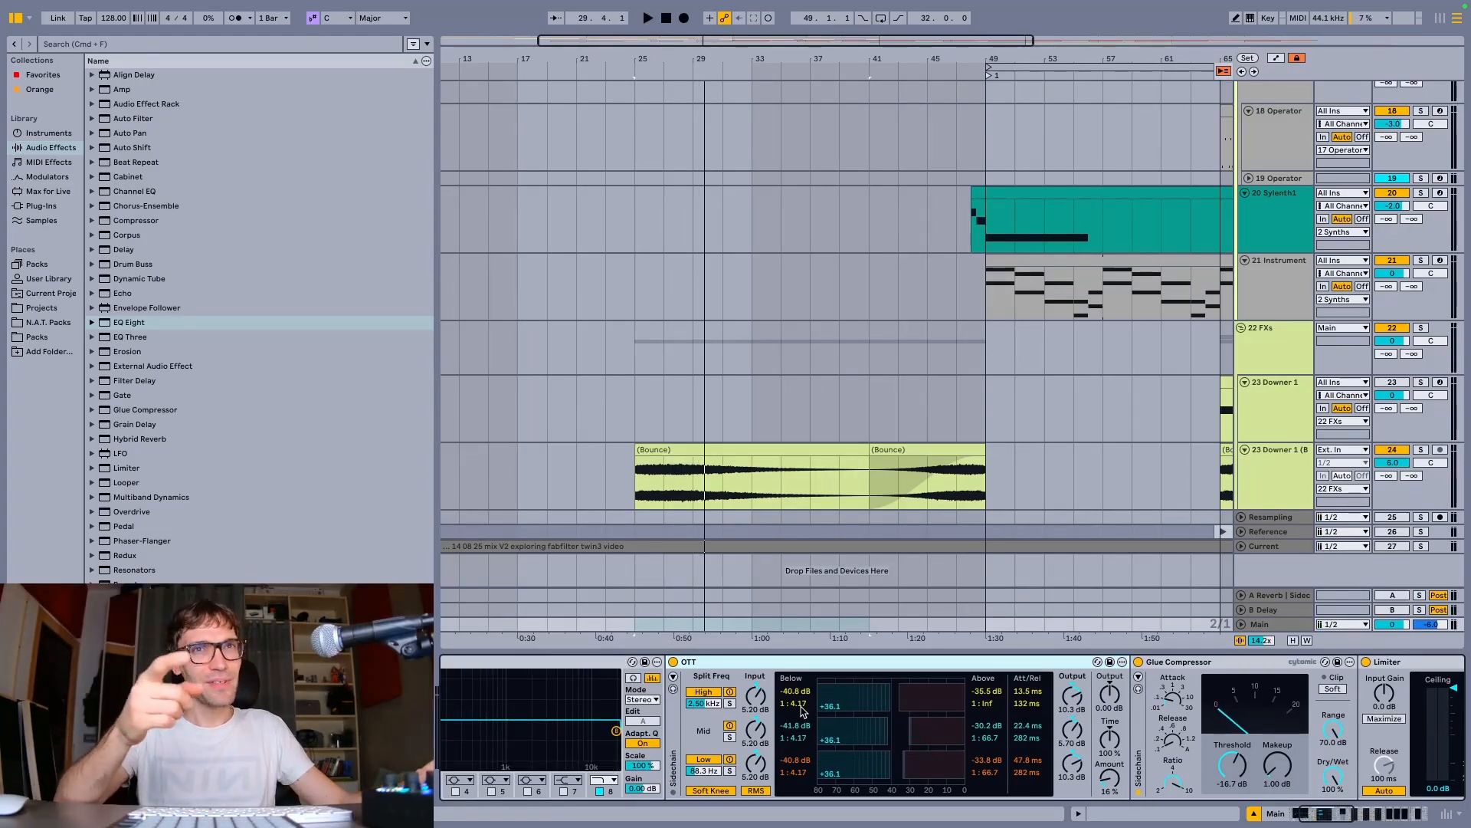